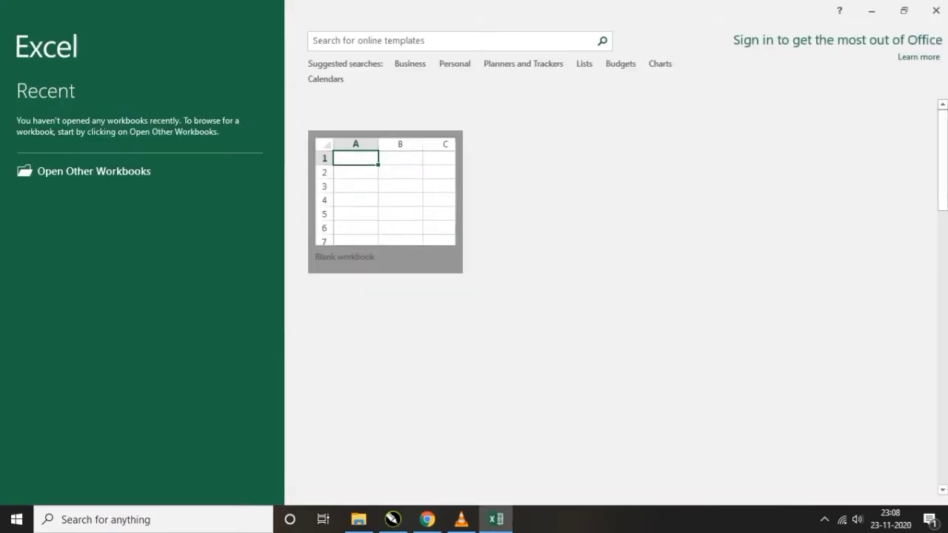
- Create a blank workbook, and open the Voice Recorder app to start an audio recording
key("Return")
key("super")
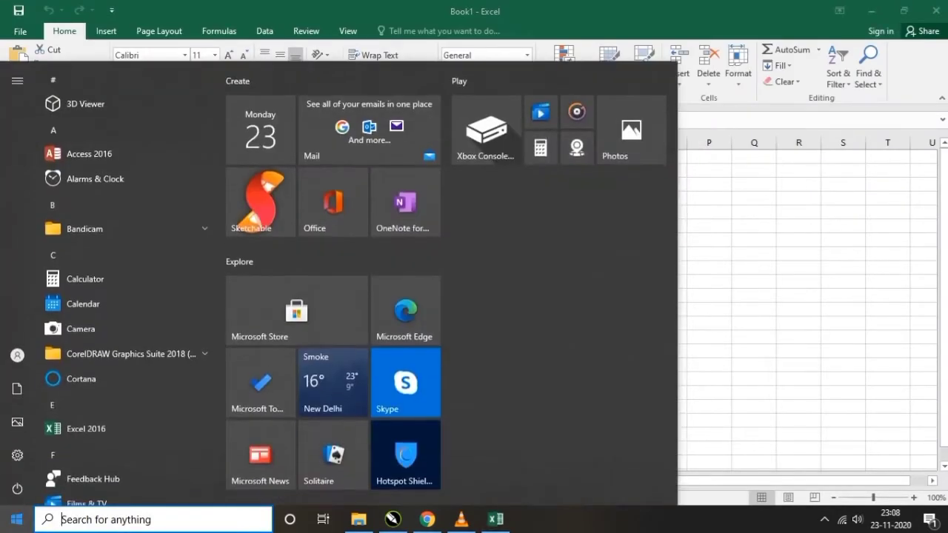
type("vL")
key("BackSpace")
type("O")
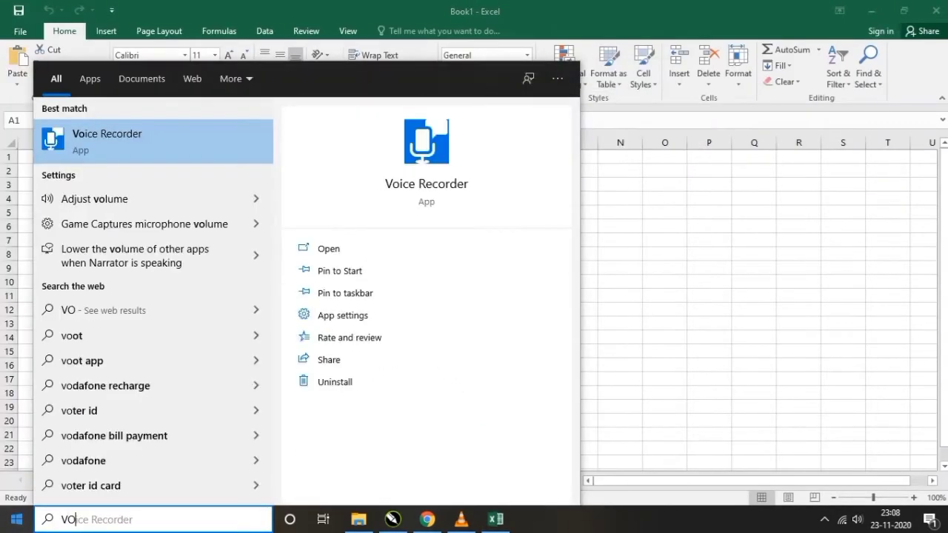
key("Return")
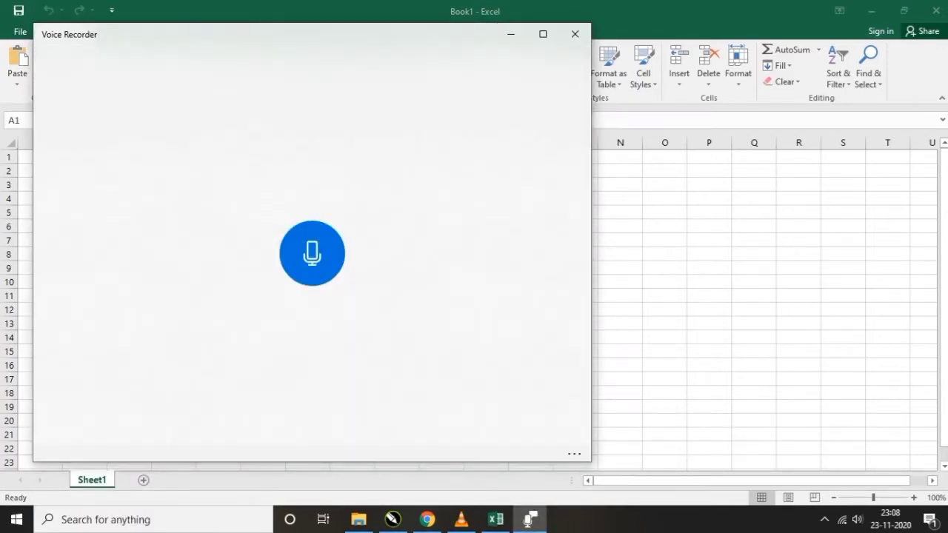
key("ctrl+r")
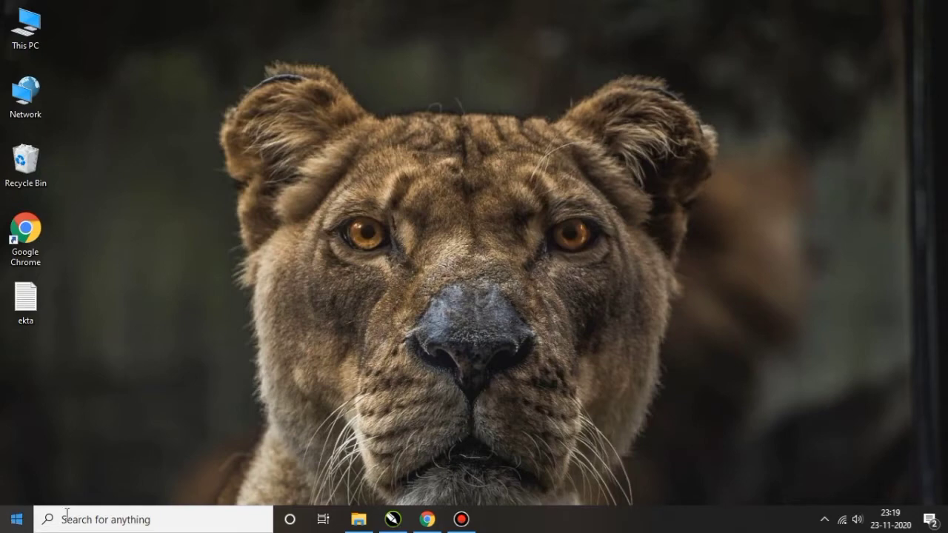
- Find VLC media player among the installed apps and launch it
left_click(16, 519)
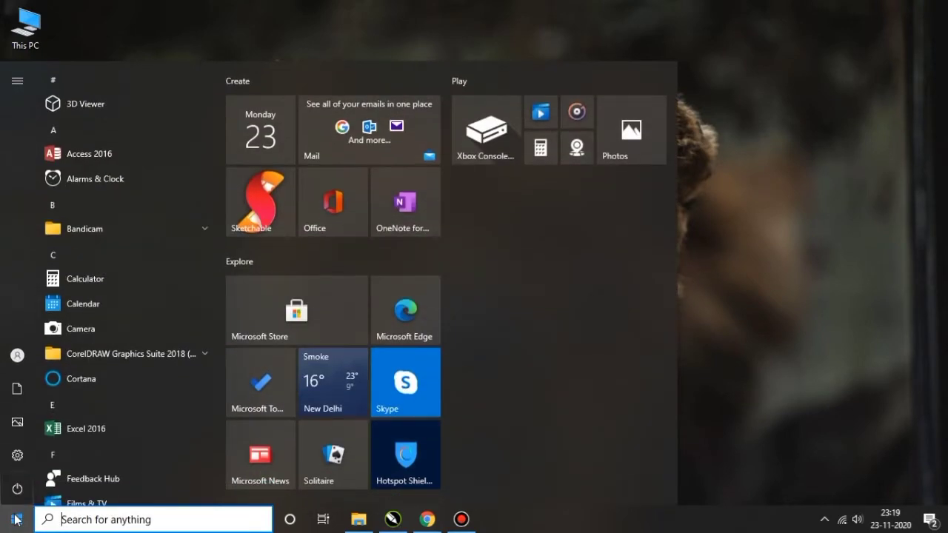
type("VL")
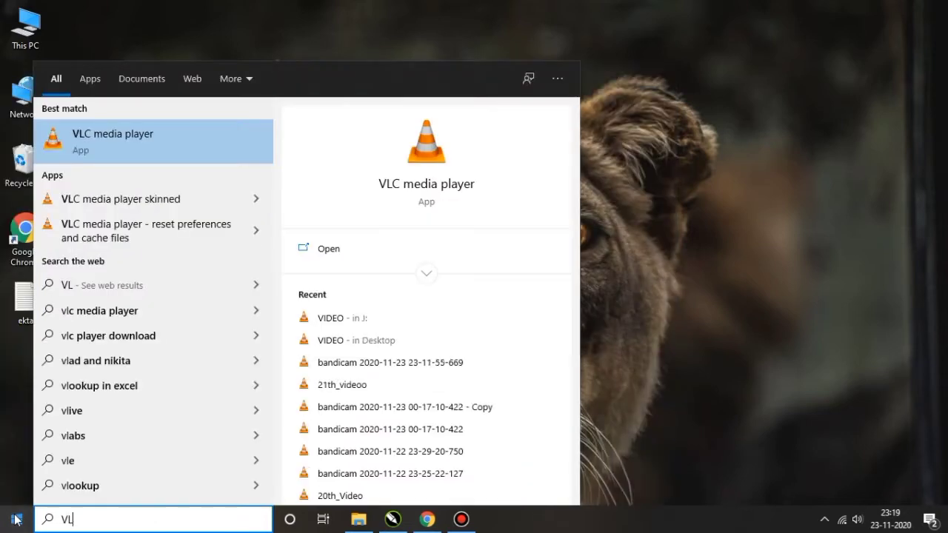
left_click(73, 137)
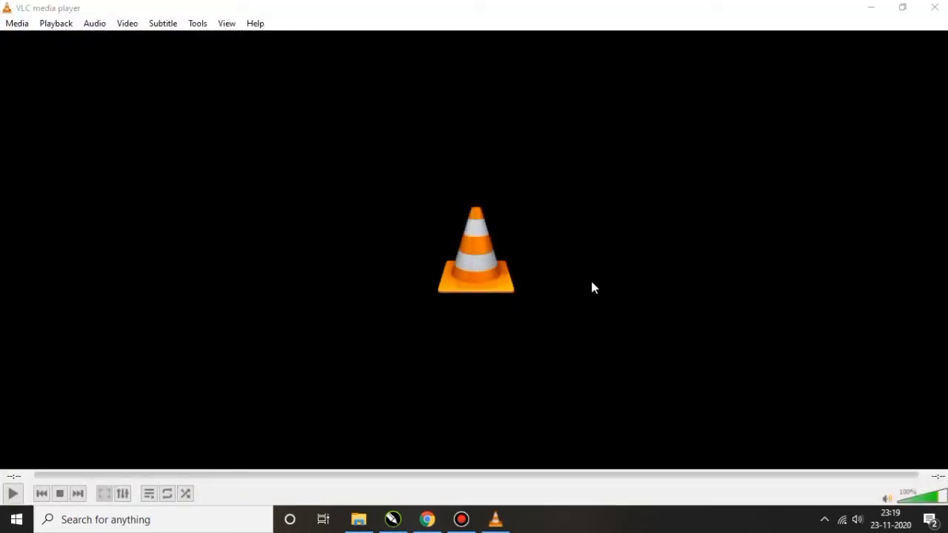
- Set up a capture device in Desktop capture mode with a desired frame rate of 15.00 f/s
left_click(18, 23)
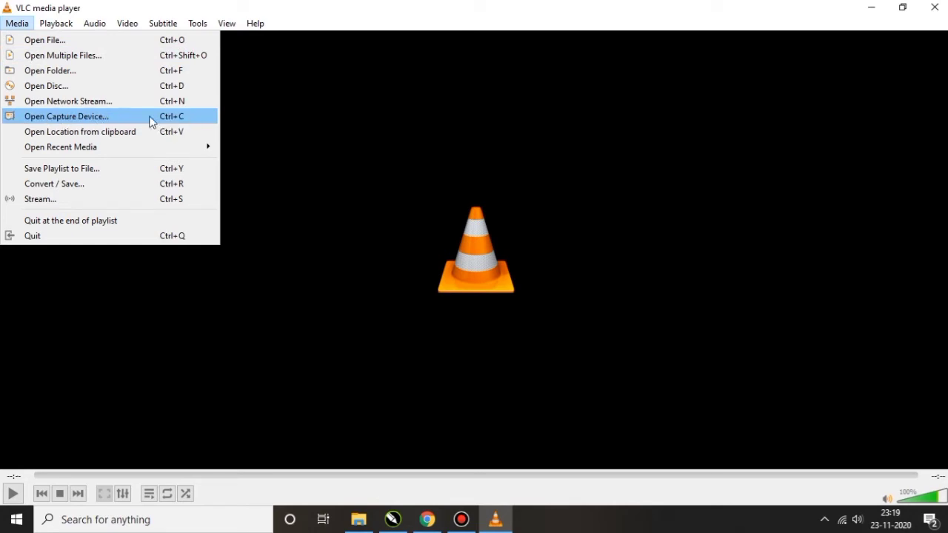
left_click(95, 119)
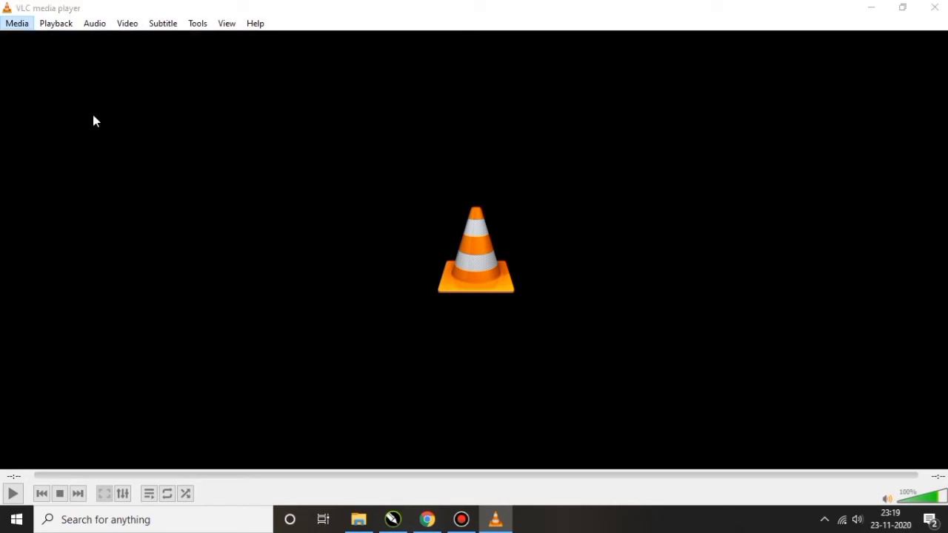
left_click_drag(450, 111, 504, 91)
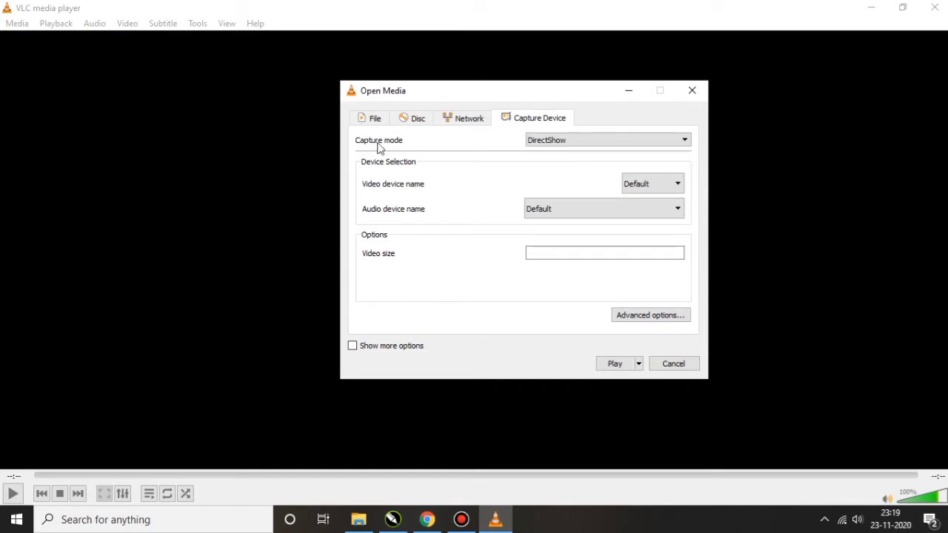
left_click(565, 142)
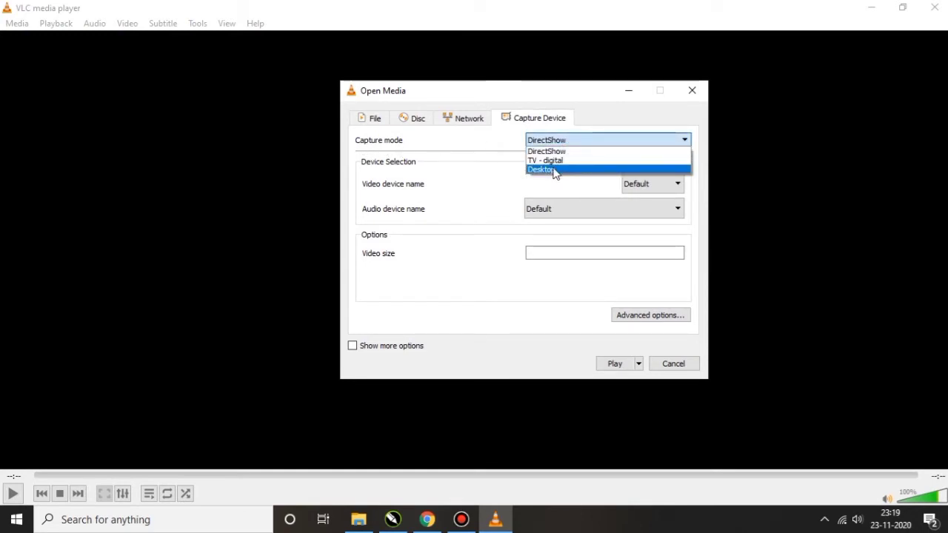
left_click(554, 170)
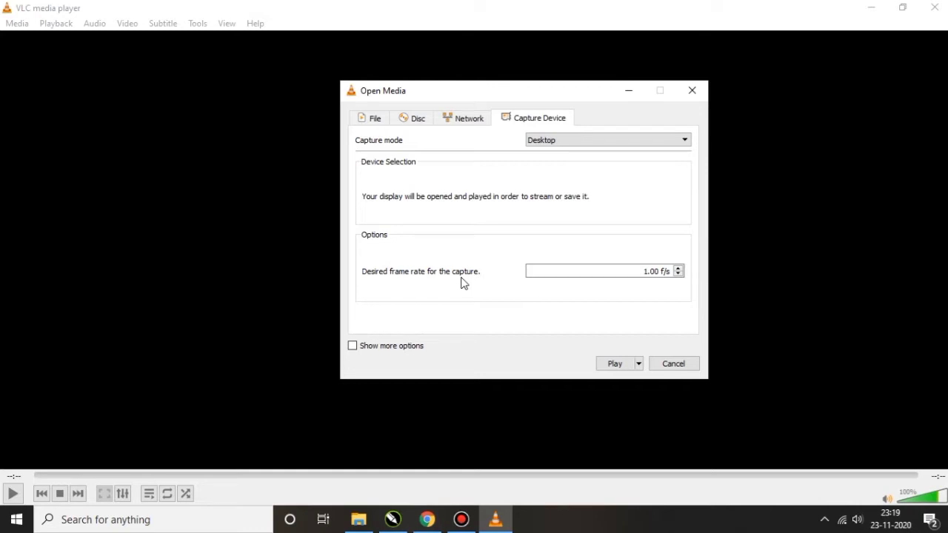
left_click(649, 272)
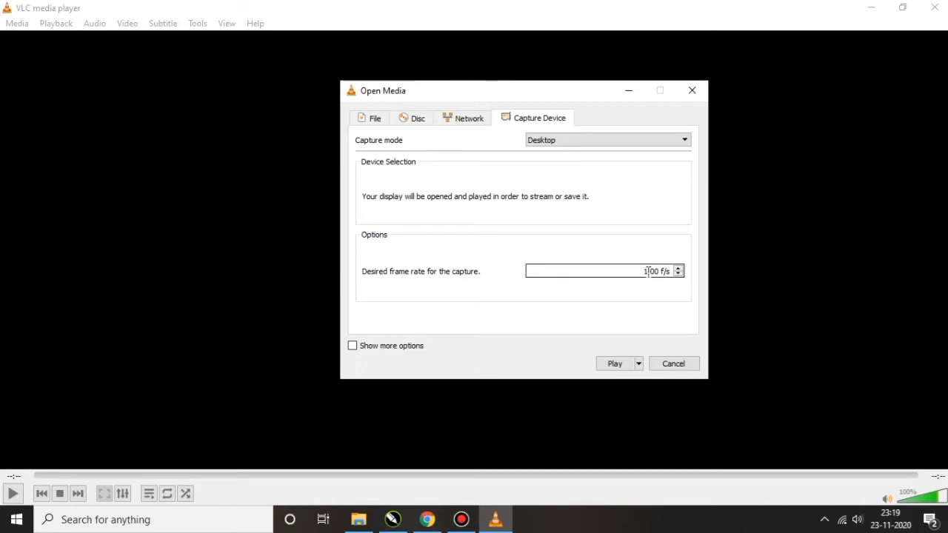
left_click_drag(646, 272, 642, 272)
- Choose to convert the desktop capture, using the Video - H.264 + MP3 (MP4) profile
left_click(639, 365)
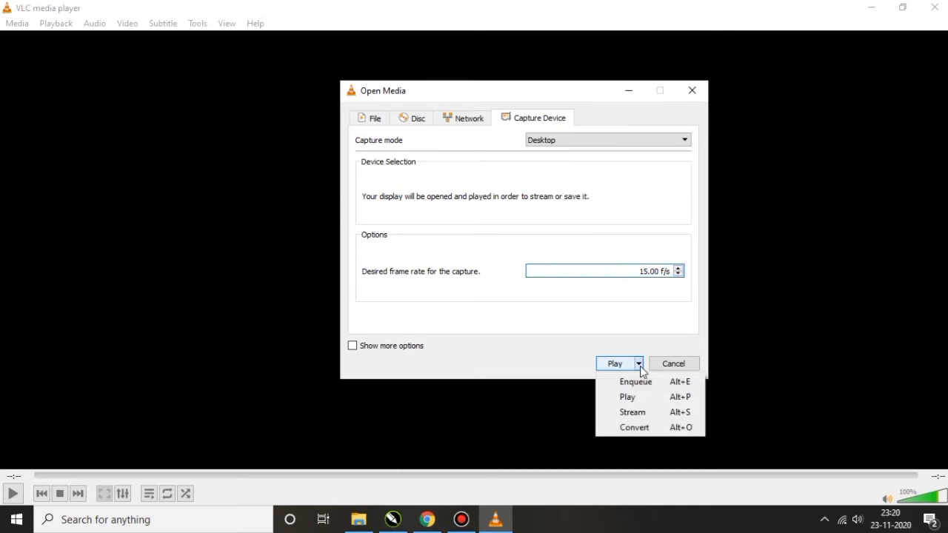
left_click(647, 428)
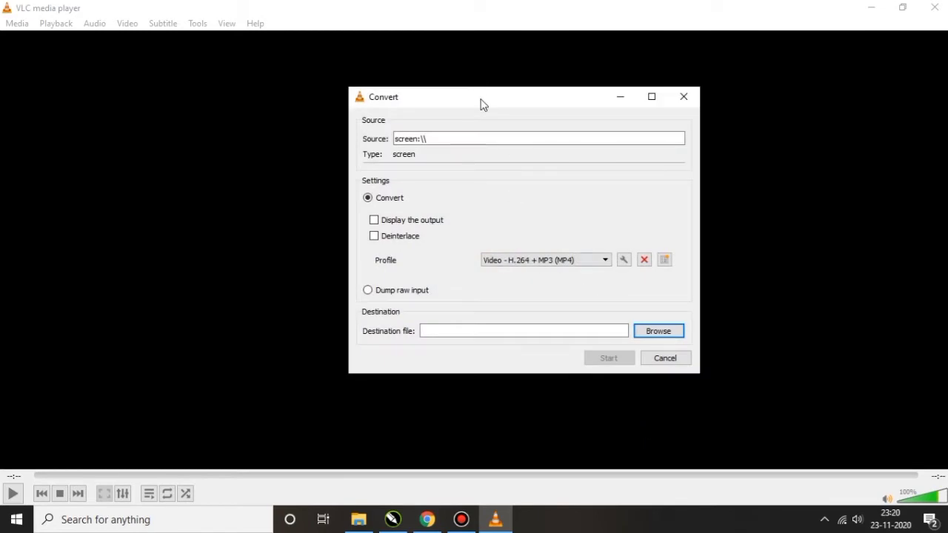
left_click_drag(478, 102, 358, 89)
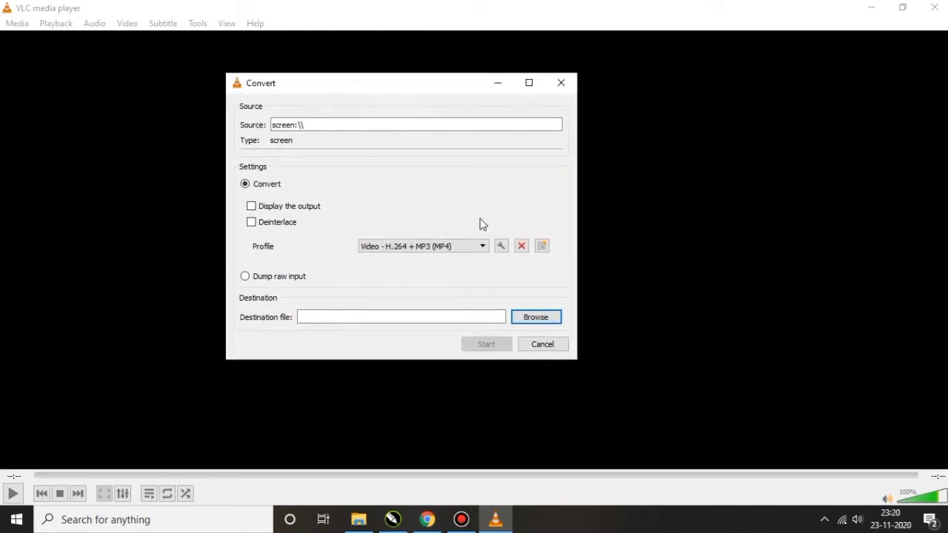
left_click(485, 246)
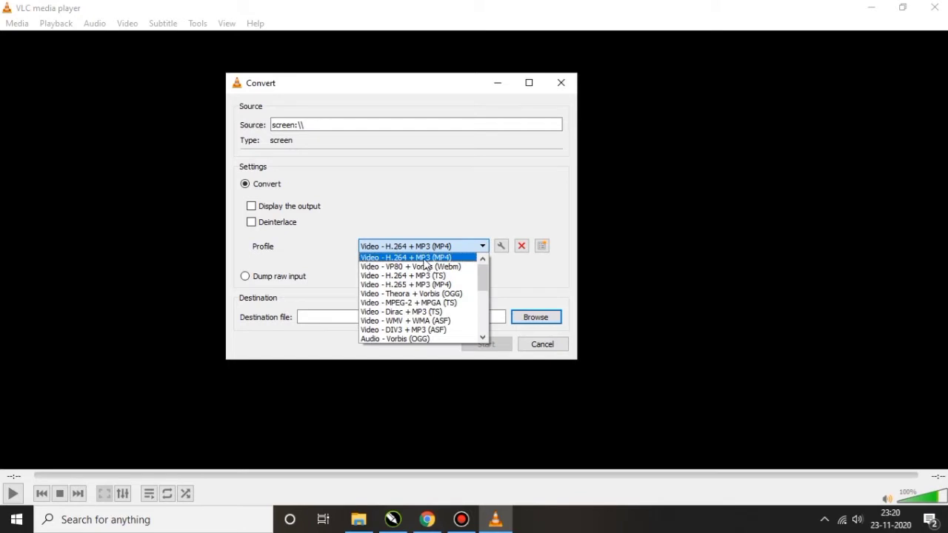
left_click(400, 259)
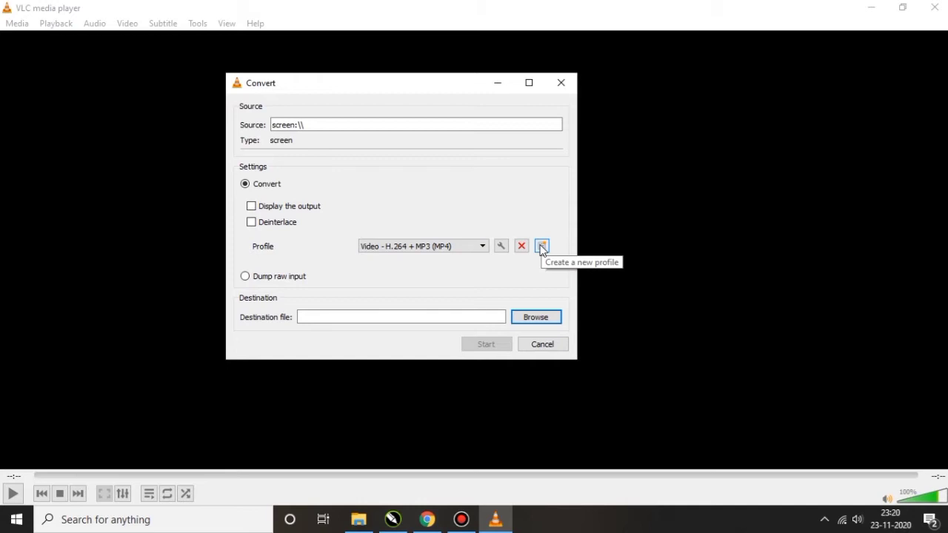
- Start a new conversion profile with MP4/MOV encapsulation
left_click(541, 246)
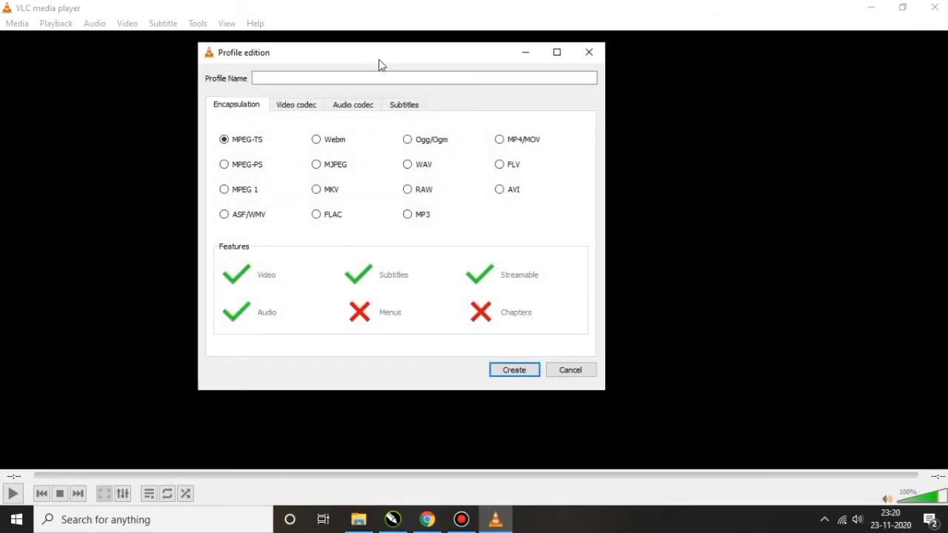
left_click_drag(379, 60, 398, 60)
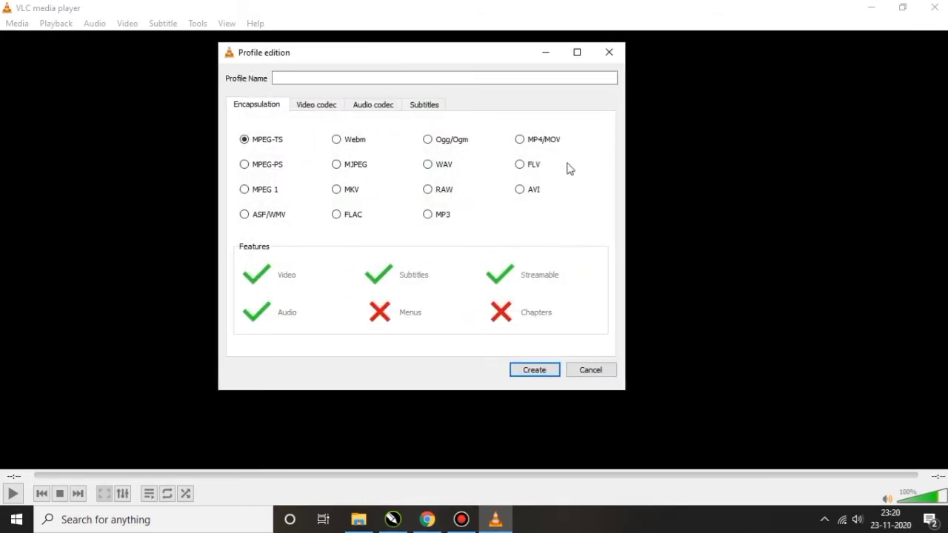
left_click(530, 146)
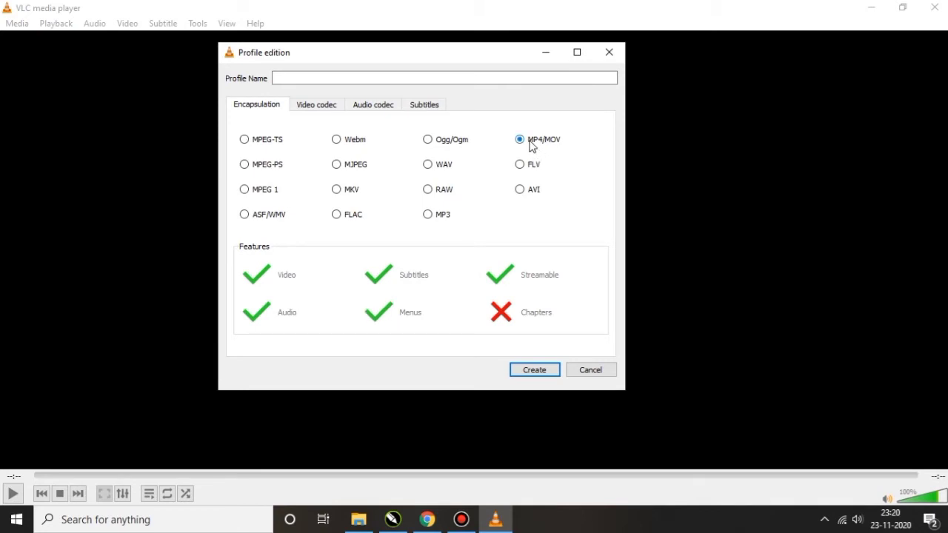
- Enable video in the new profile and set its video codec to H-264
left_click(323, 109)
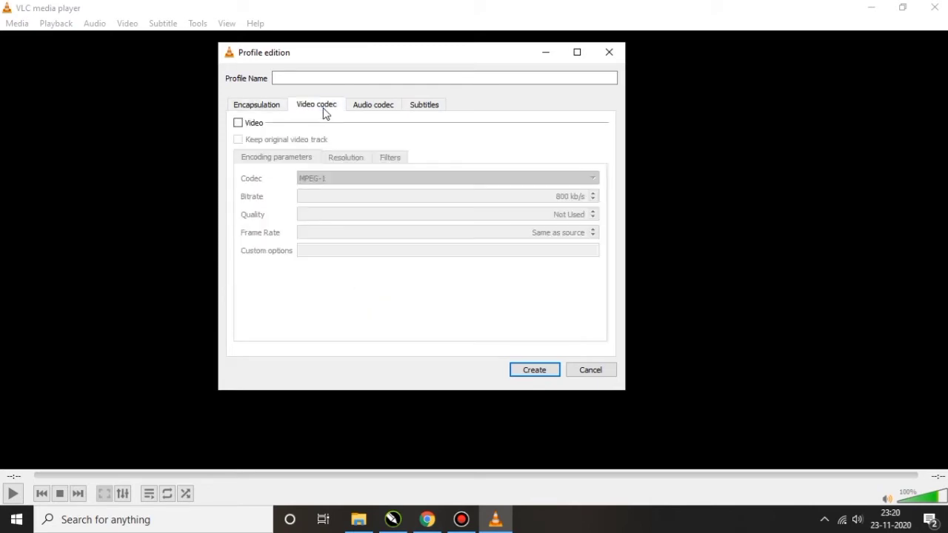
left_click(239, 123)
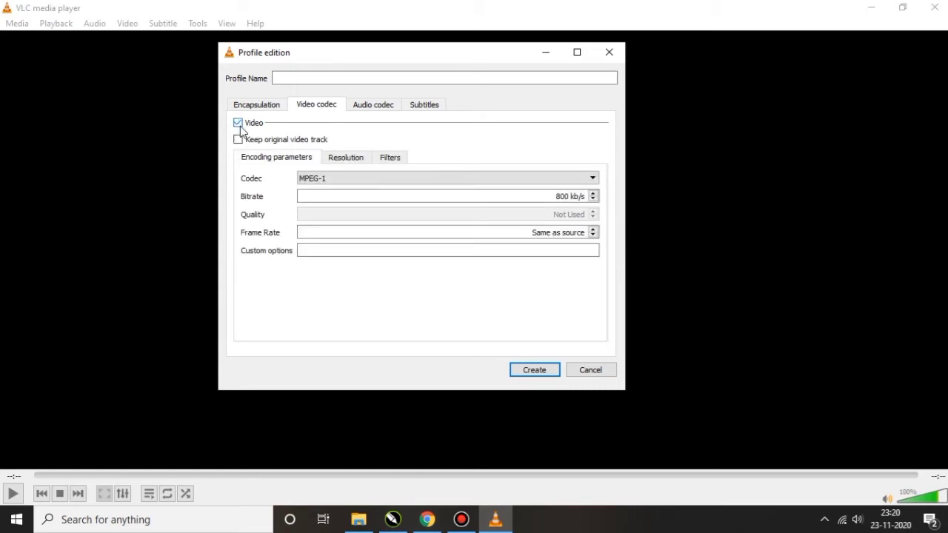
left_click(331, 184)
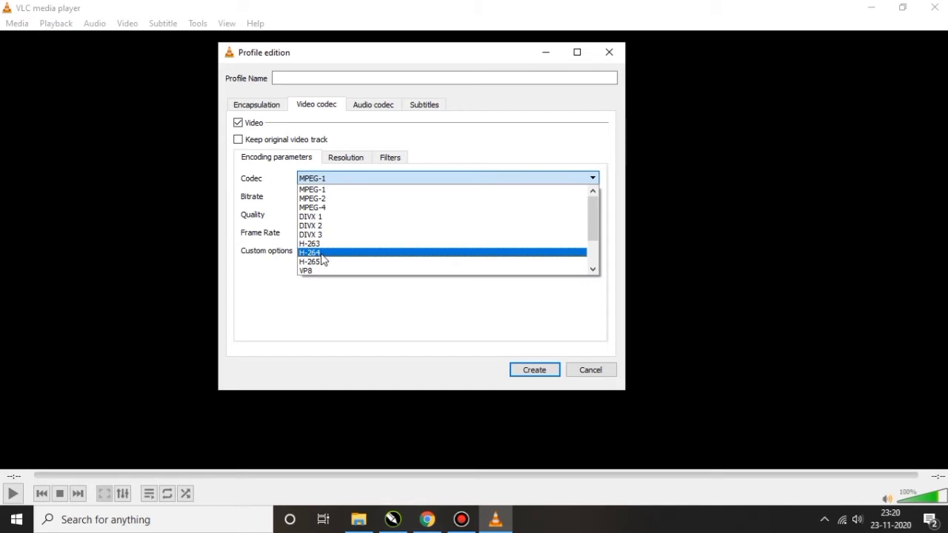
left_click(322, 253)
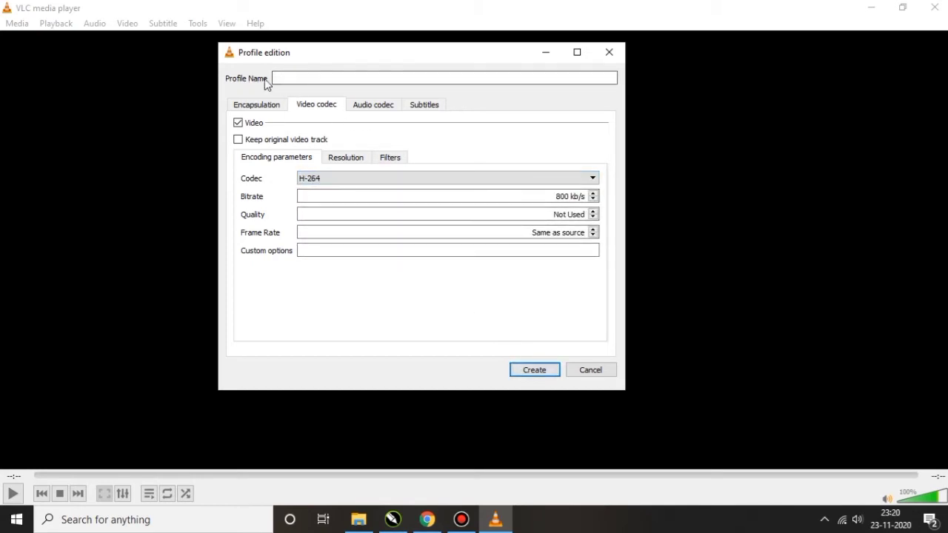
- Name the new profile SCREEN and create it
left_click(294, 77)
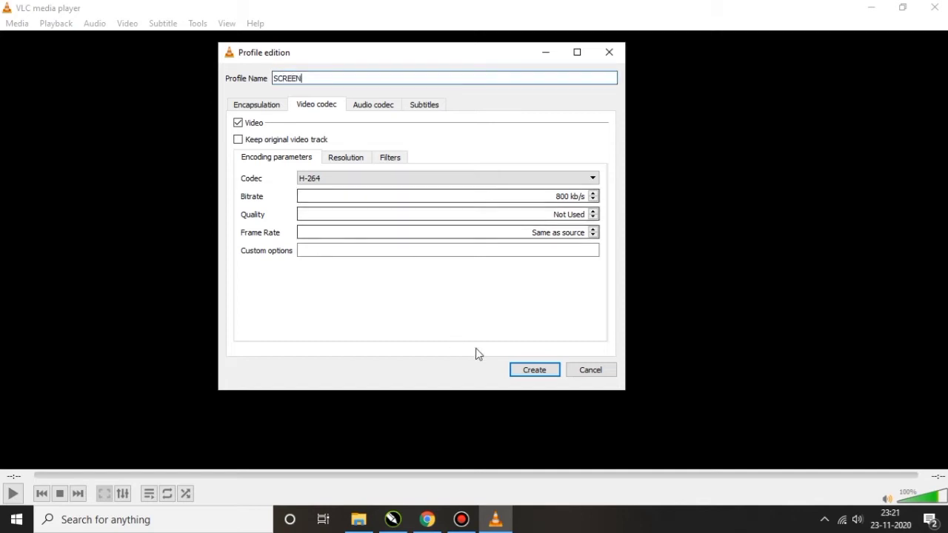
left_click(537, 374)
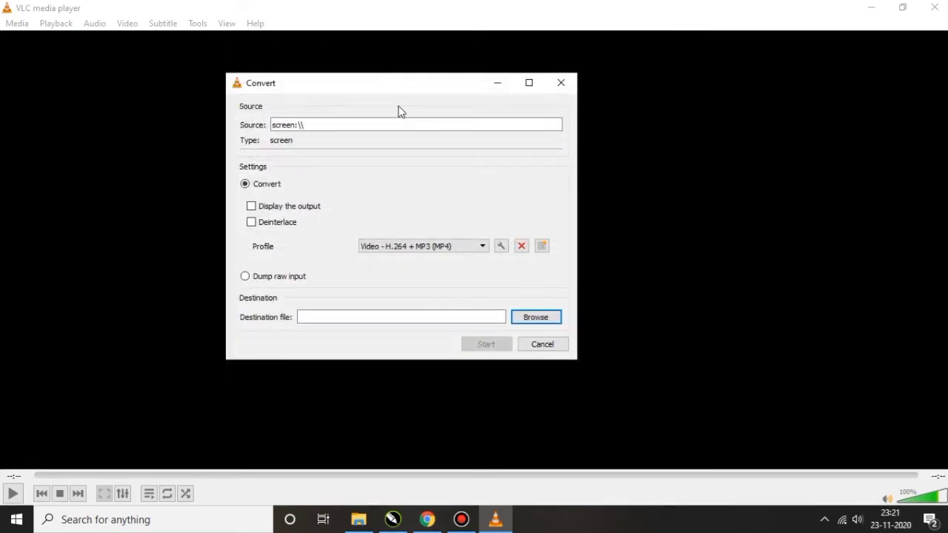
left_click_drag(345, 84, 441, 82)
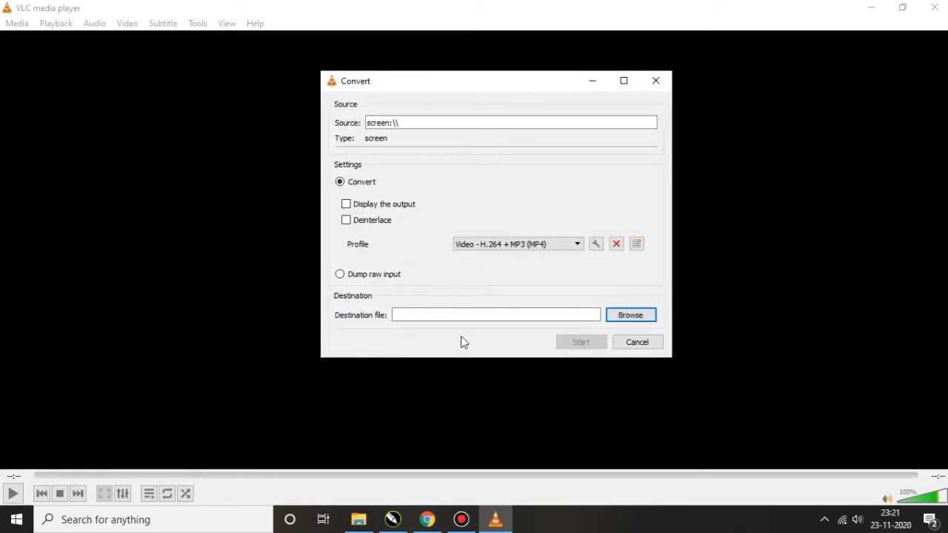
- Set the destination file to VIDEO on the Desktop as an mp4 container, and start the screen capture conversion
left_click(630, 317)
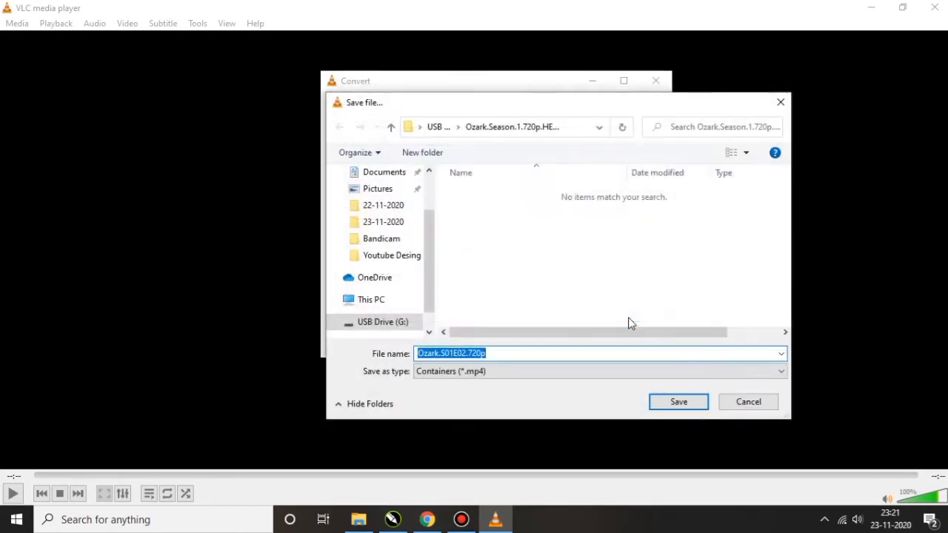
scroll(398, 214, "up", 2)
left_click(392, 201)
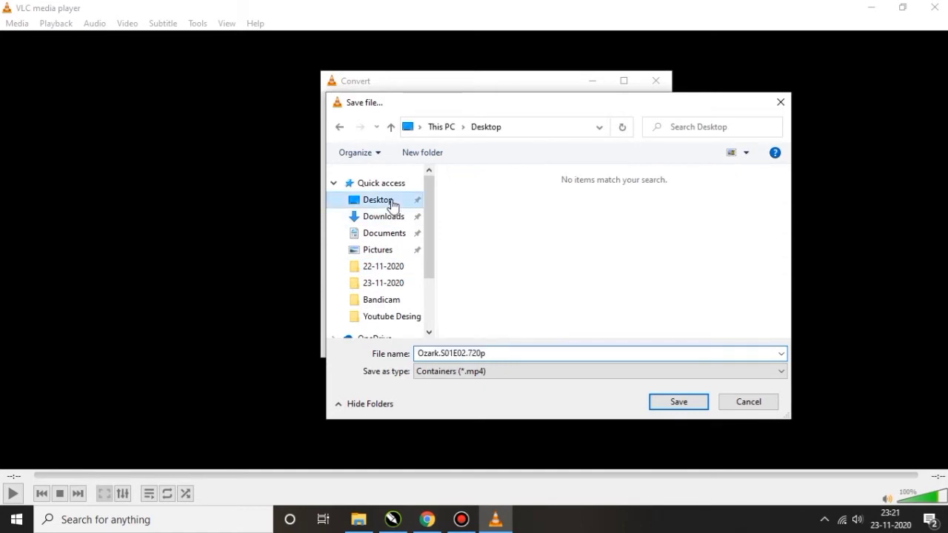
left_click(503, 352)
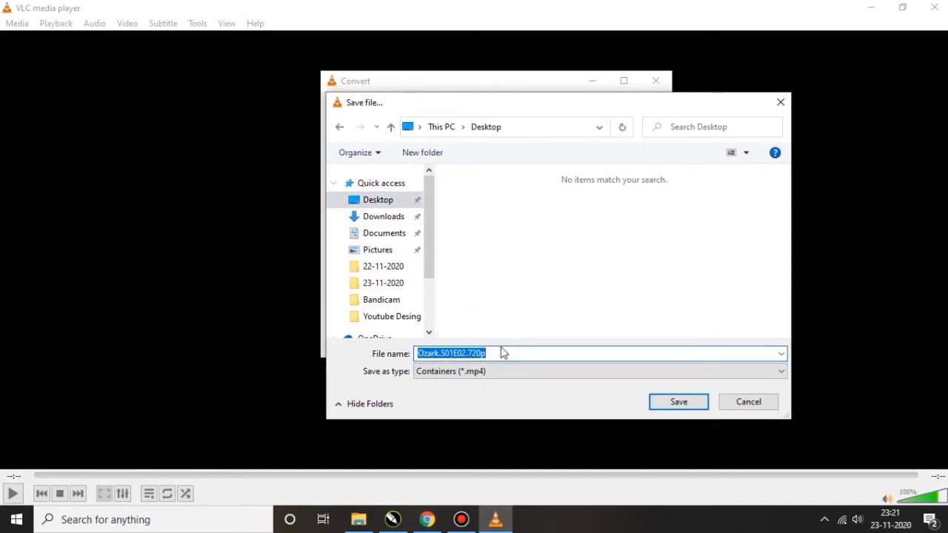
type("VIDEO")
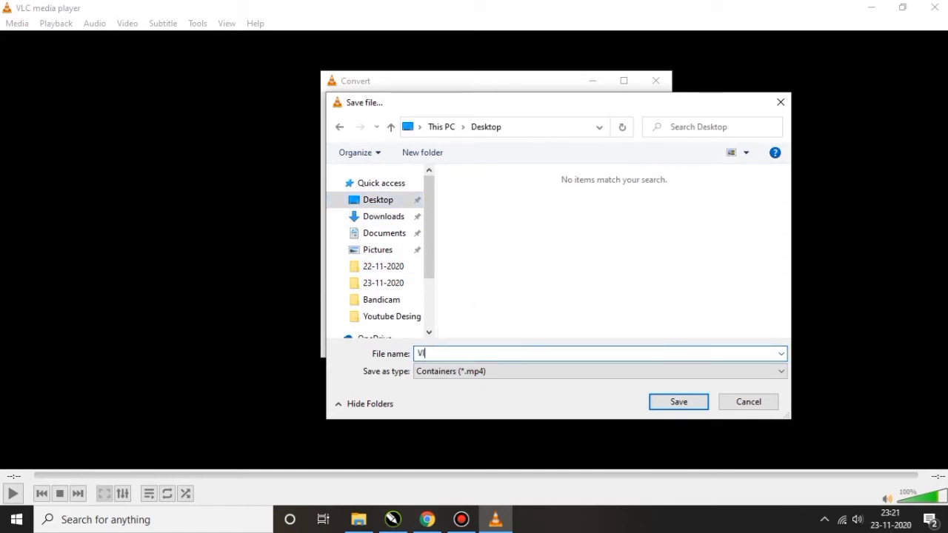
left_click(502, 373)
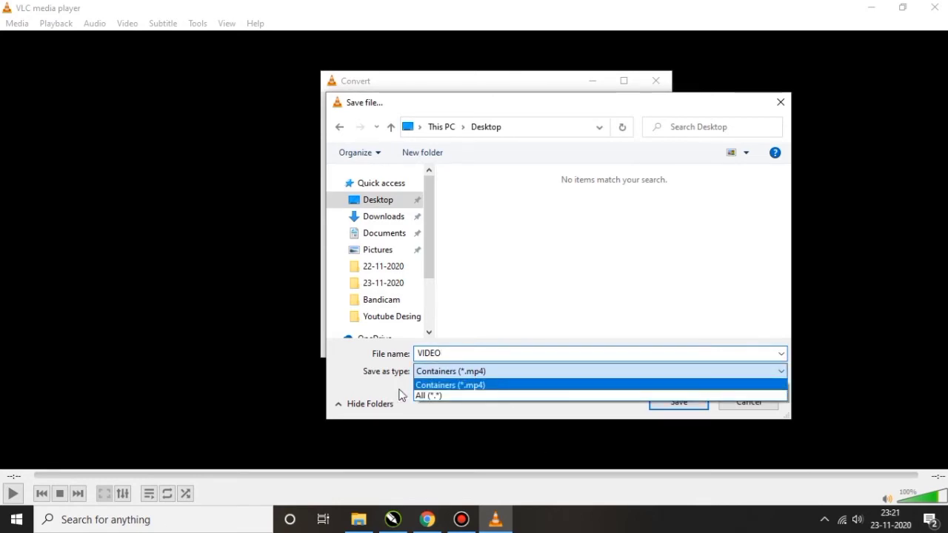
left_click(525, 385)
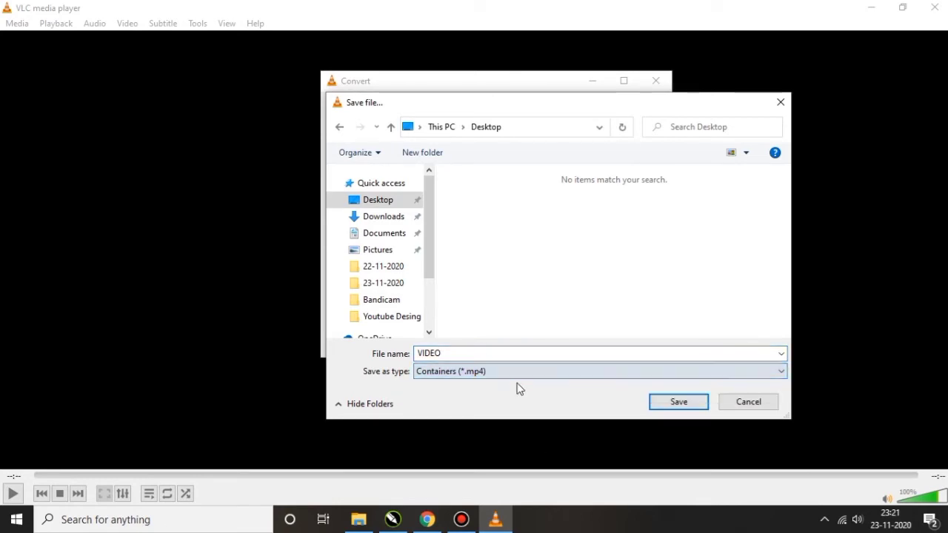
left_click(677, 403)
left_click(590, 351)
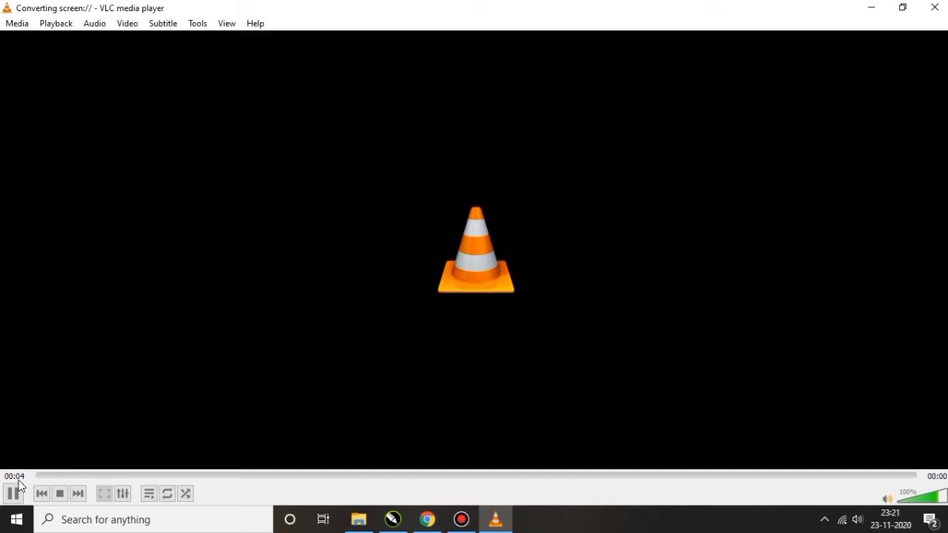
- Minimize VLC while it keeps capturing, open the Voice Recorder app and move its window toward the middle of the desktop
left_click(874, 9)
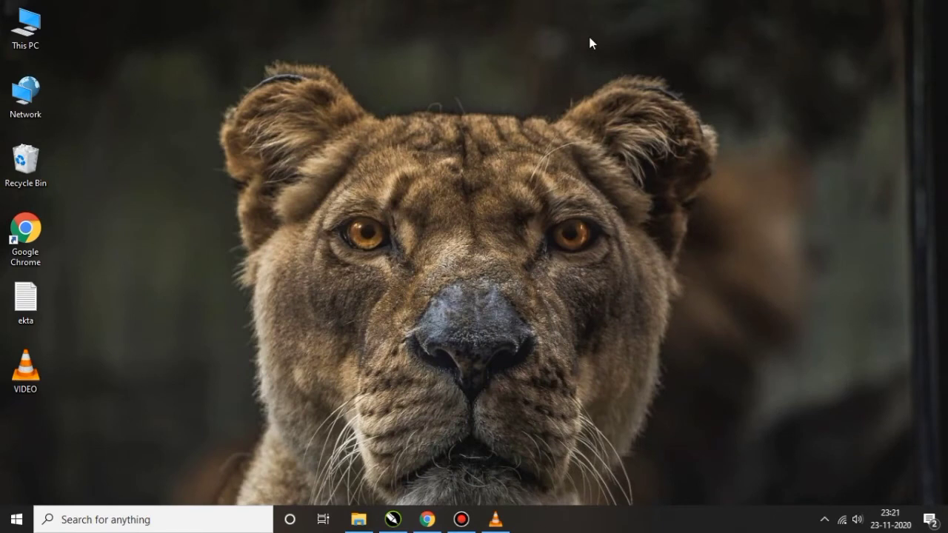
left_click(16, 520)
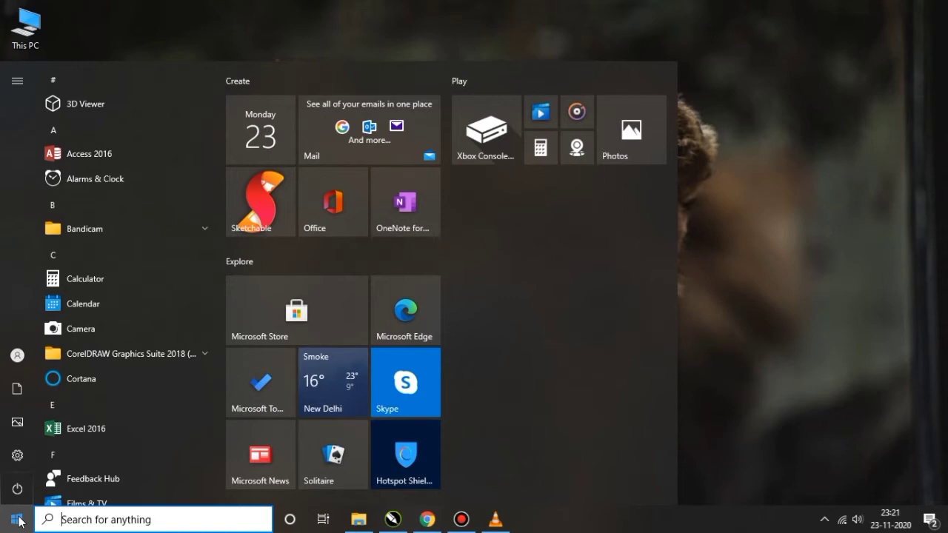
type("VO")
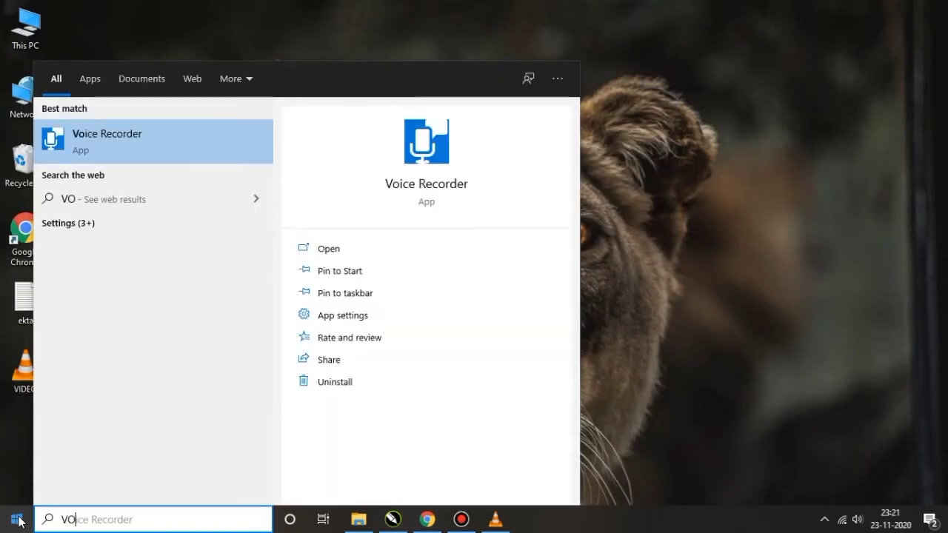
left_click(126, 138)
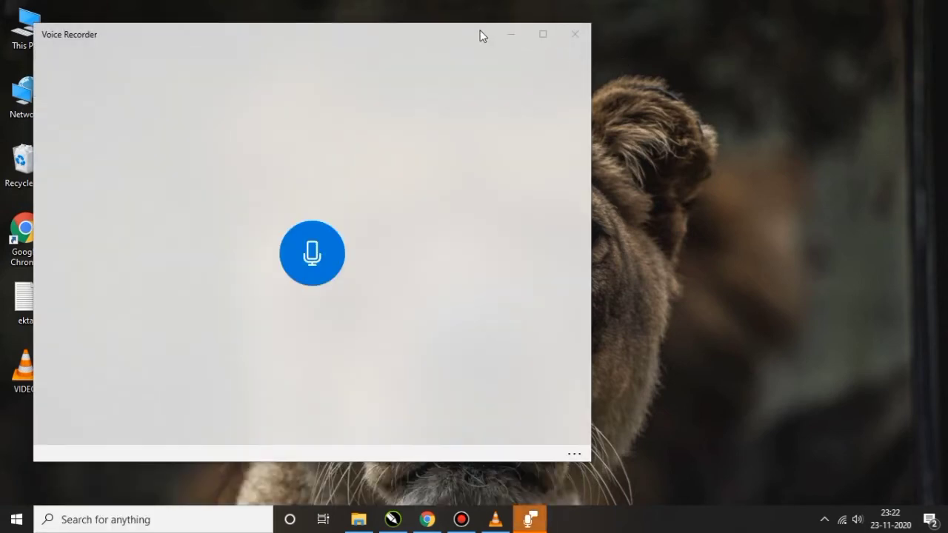
left_click_drag(479, 35, 648, 51)
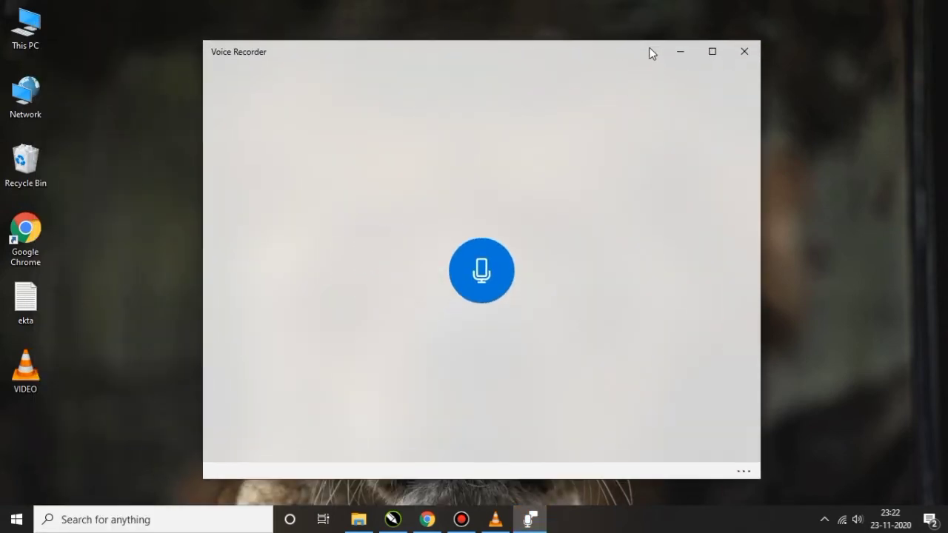
- Start a microphone recording in Voice Recorder and minimize its window
left_click(485, 273)
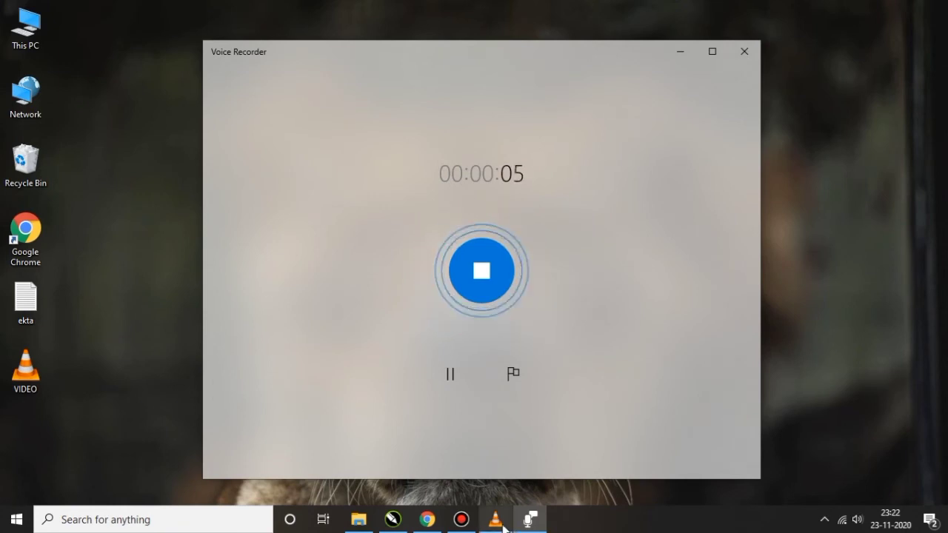
mouse_move(503, 527)
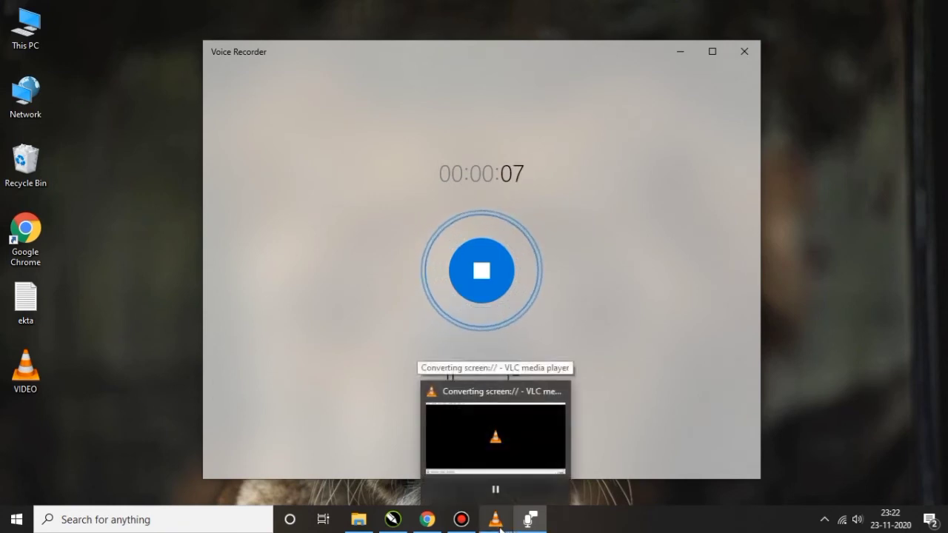
left_click(688, 49)
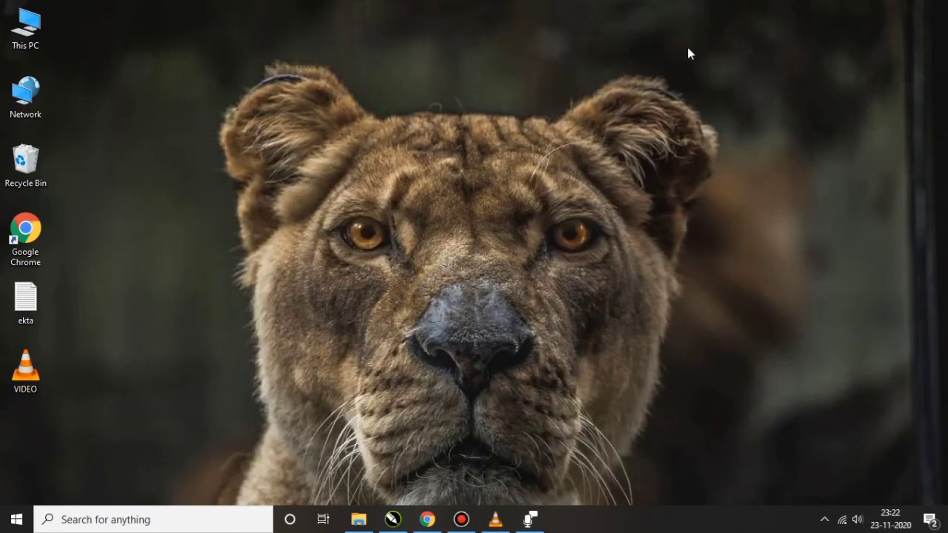
- Open Excel 2016 from the installed apps and create a blank workbook
left_click(16, 522)
scroll(96, 431, "down", 3)
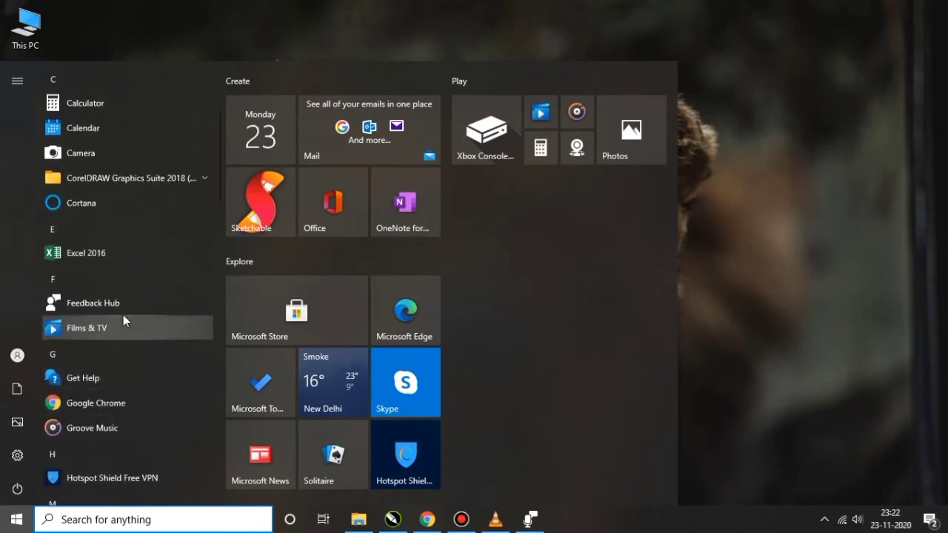
scroll(123, 314, "up", 3)
scroll(123, 315, "down", 6)
scroll(123, 315, "up", 4)
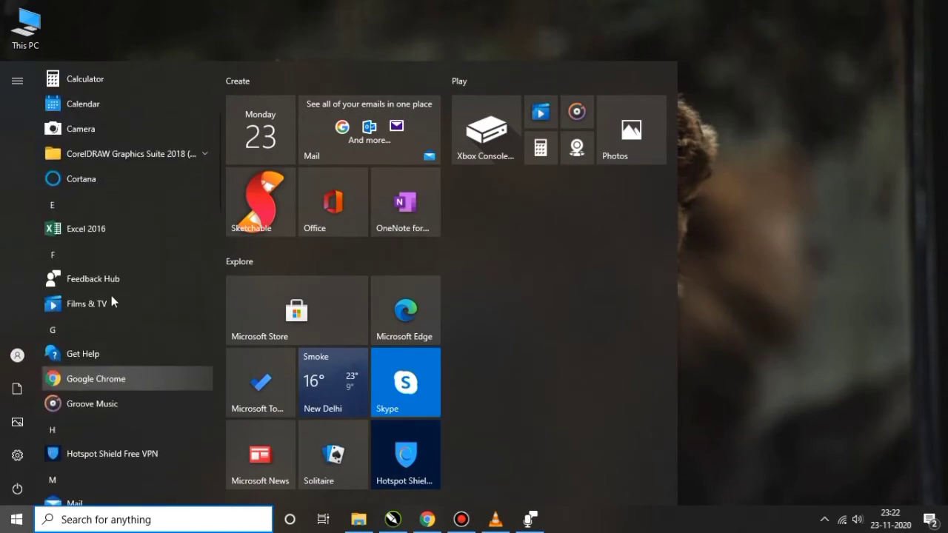
scroll(88, 289, "up", 4)
scroll(88, 296, "down", 3)
left_click(89, 299)
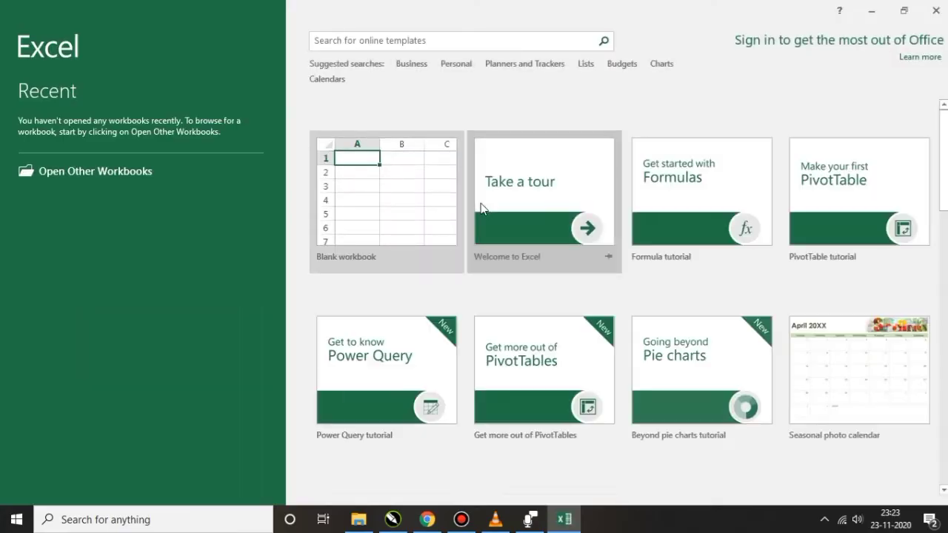
left_click(379, 195)
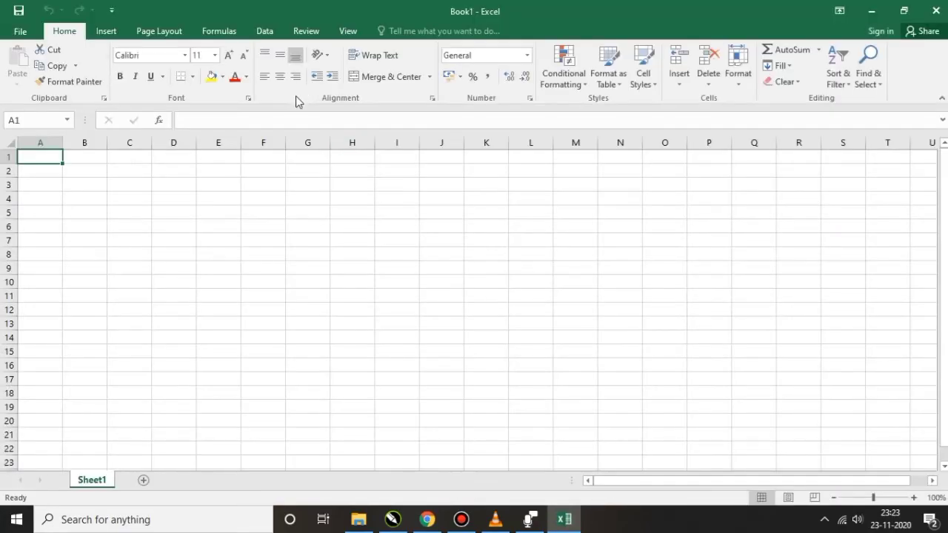
- Look over the insertion tools and the lower rows of the blank sheet, and minimize Excel
left_click(106, 30)
scroll(474, 296, "down", 7)
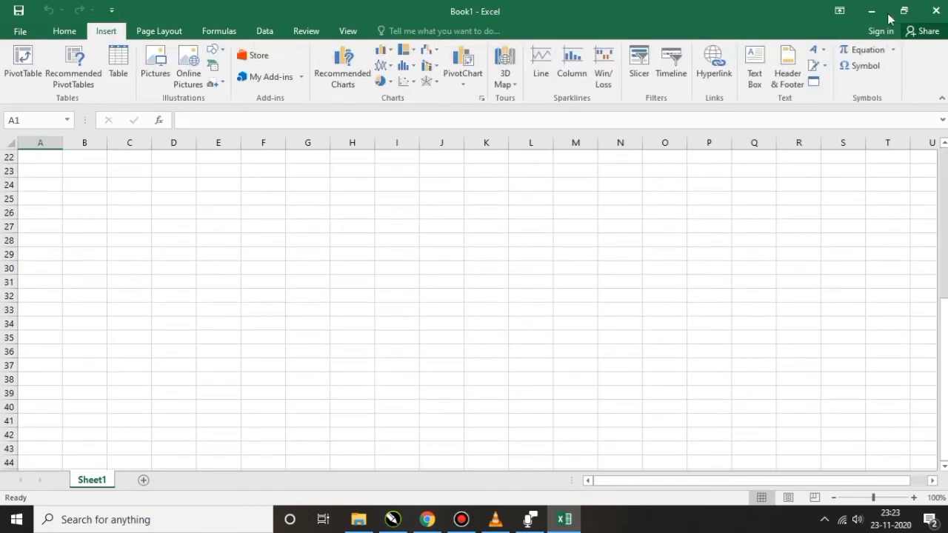
left_click(880, 13)
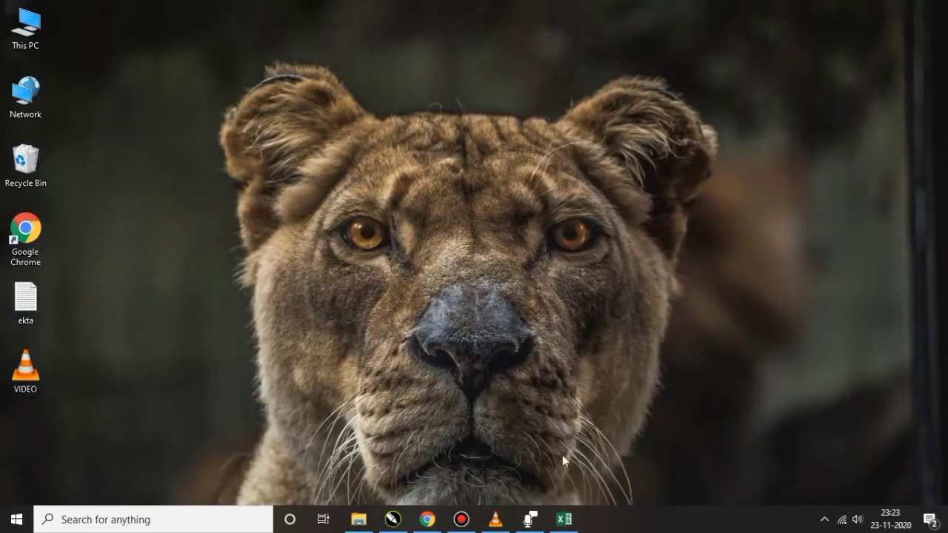
- Switch back to VLC, pause the screen capture and close the player to end the recording
left_click(495, 519)
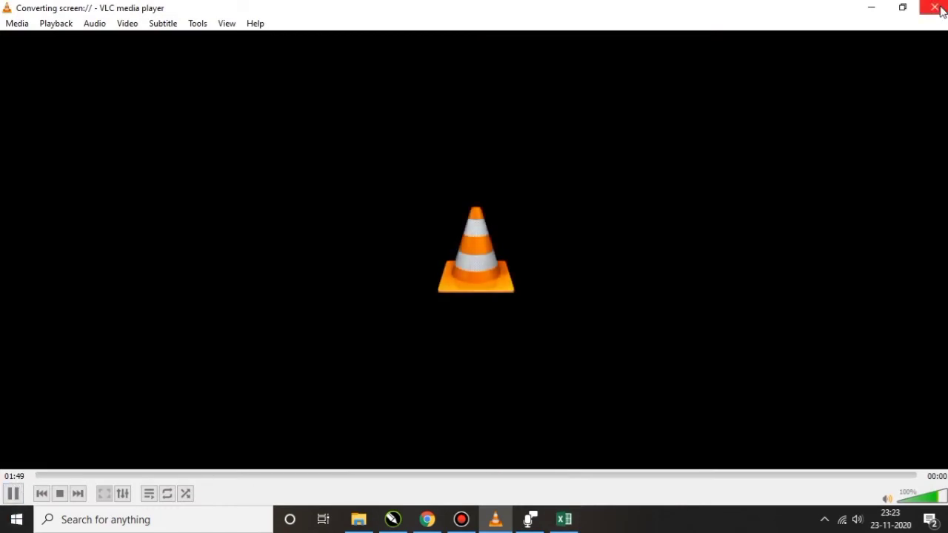
left_click(14, 494)
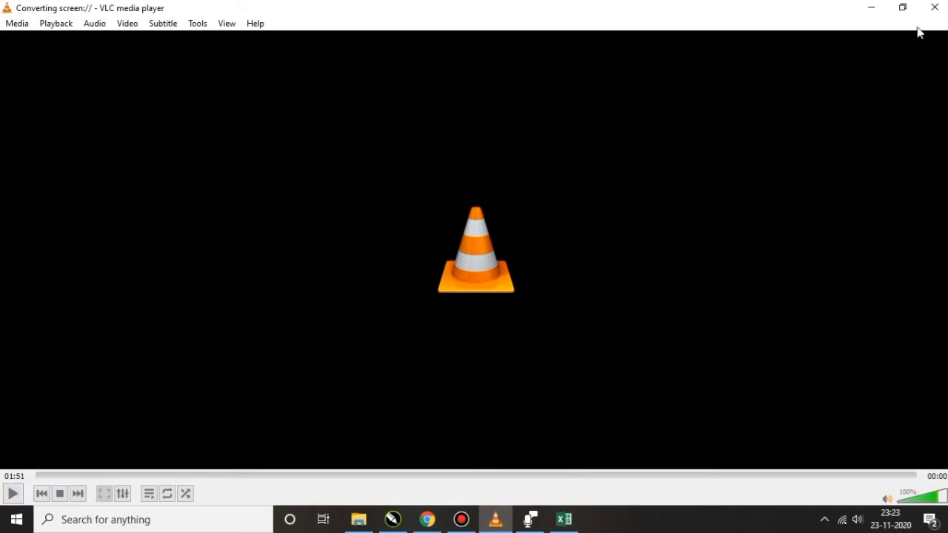
left_click(934, 9)
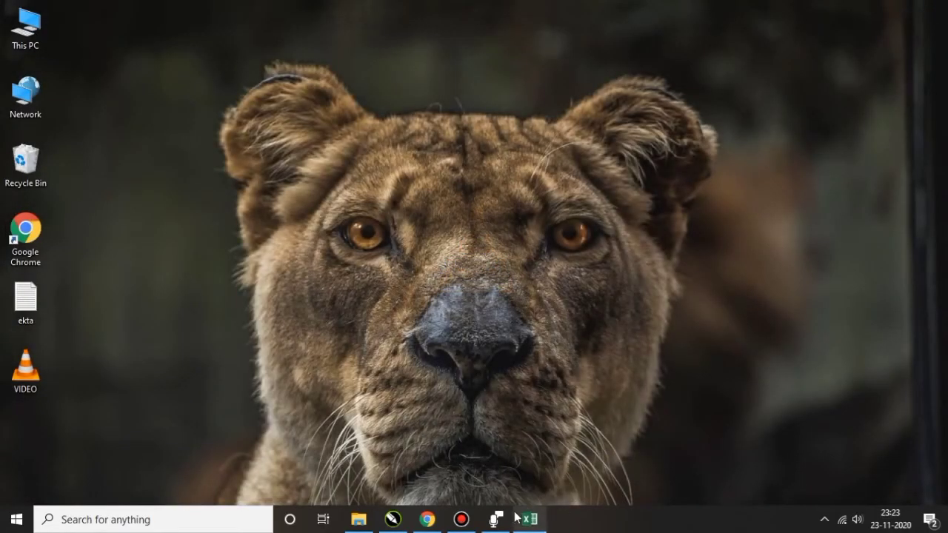
- Restore Voice Recorder, stop the audio recording and close the app
left_click(510, 518)
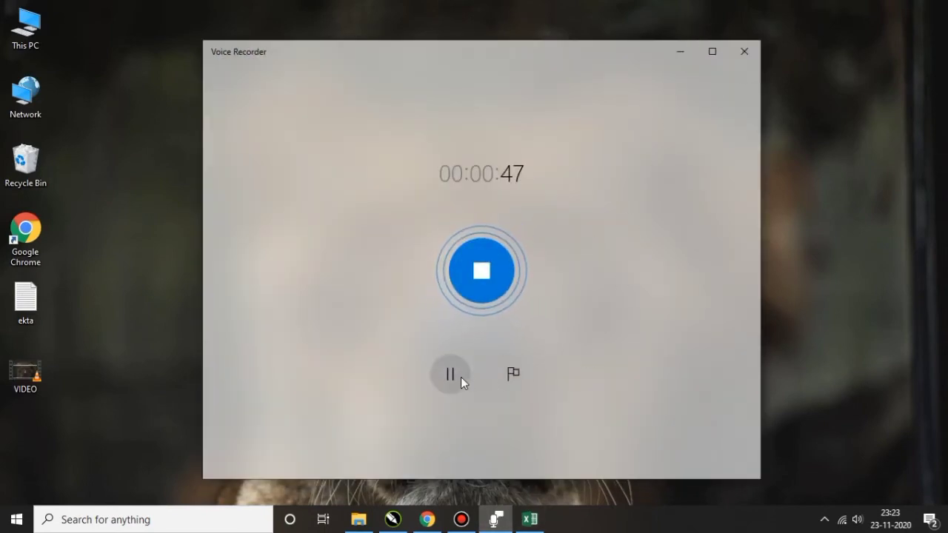
left_click(472, 277)
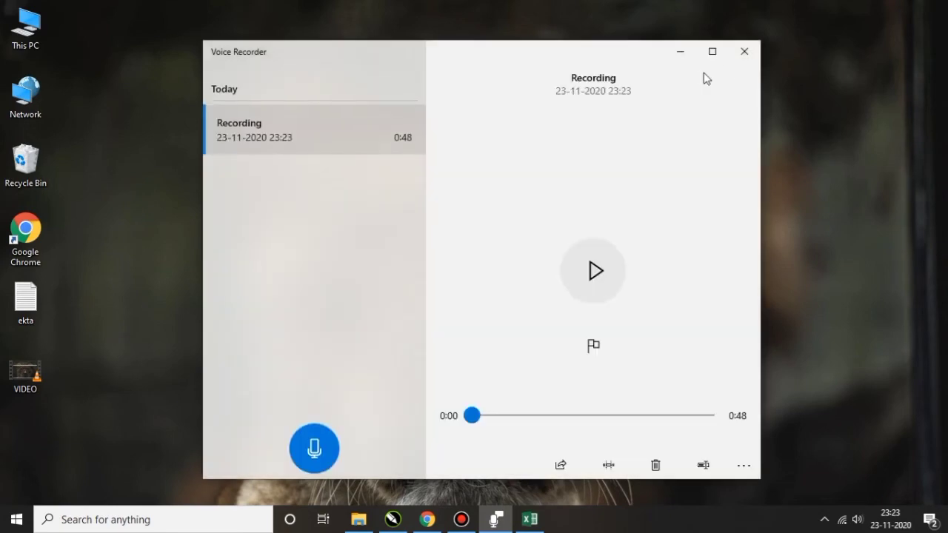
left_click(746, 52)
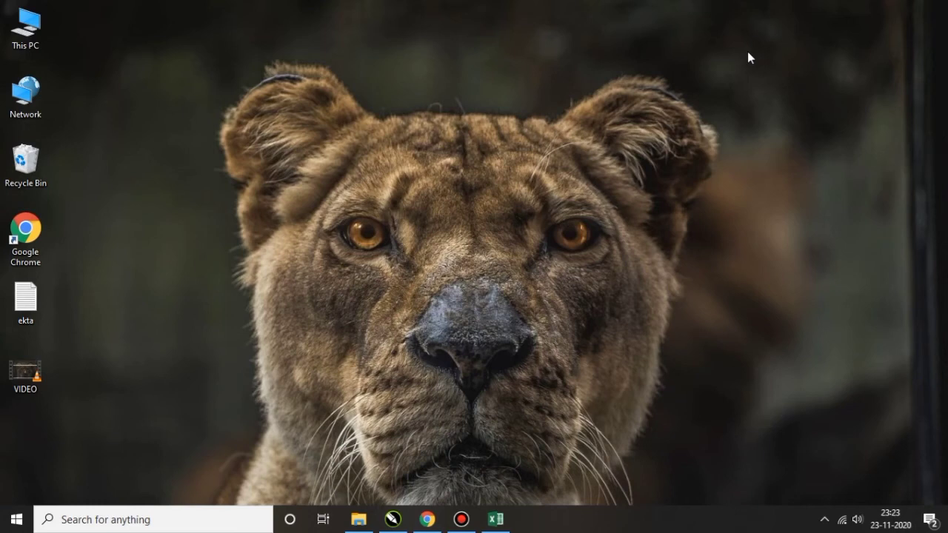
- Play the recorded VIDEO file from the Desktop in VLC and watch it in full screen
double_click(32, 374)
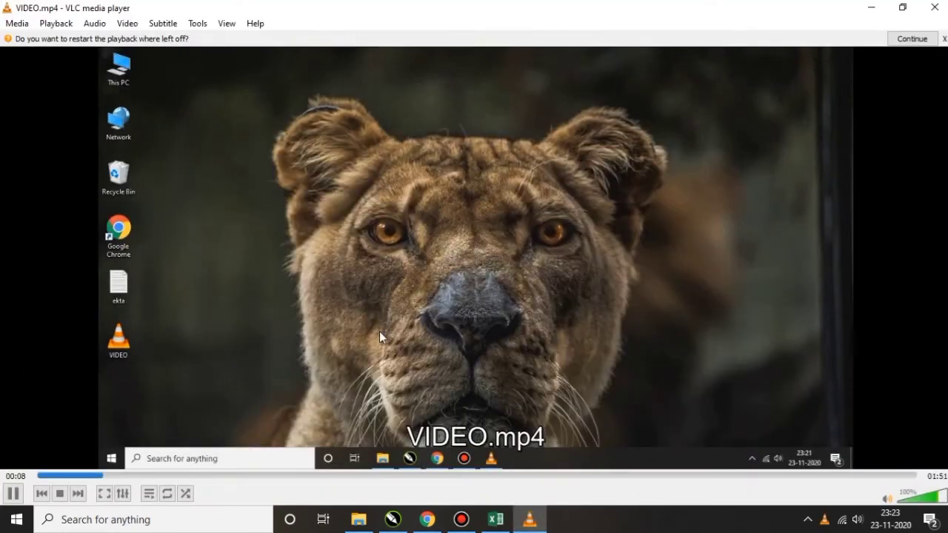
double_click(379, 333)
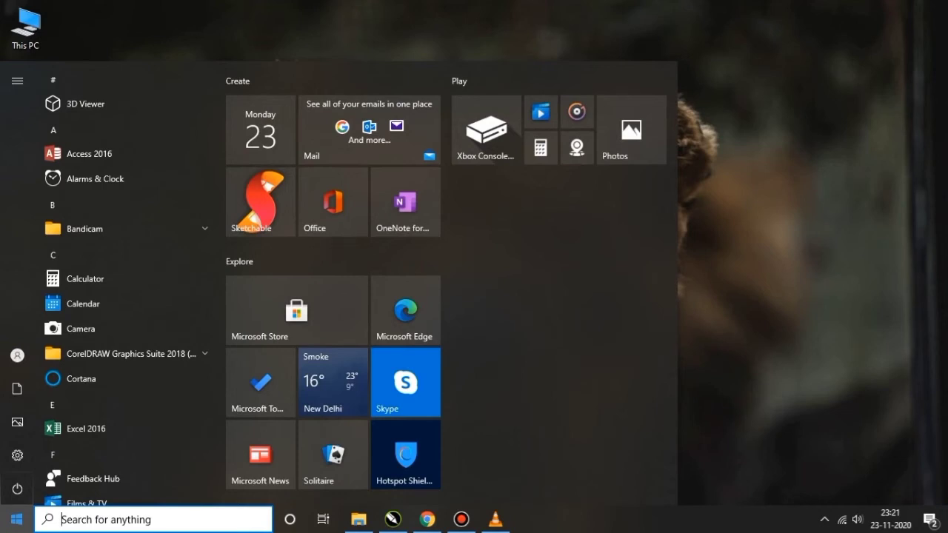
type("VO")
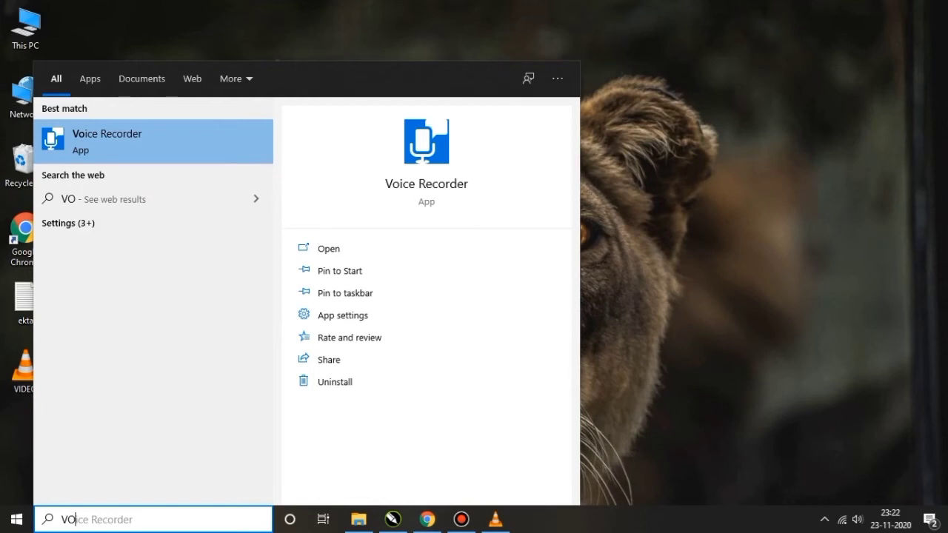
key("Return")
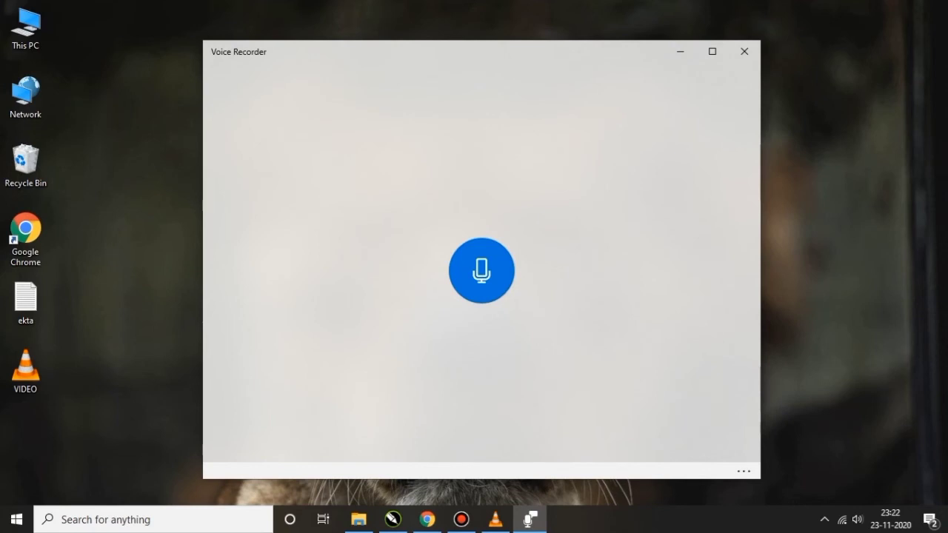
mouse_move(501, 284)
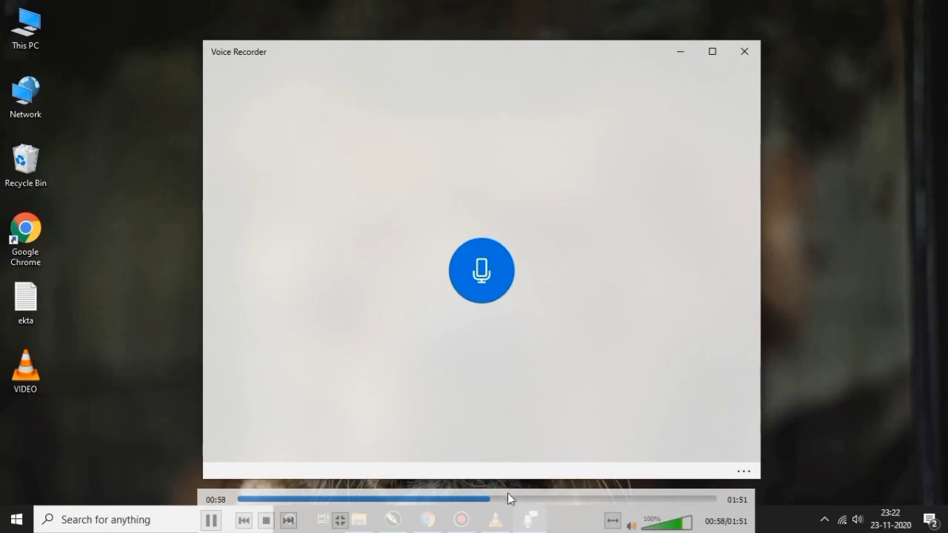
- Skip ahead in the video to about 01:45, leave full screen and close VLC
left_click_drag(508, 501, 620, 497)
left_click(626, 497)
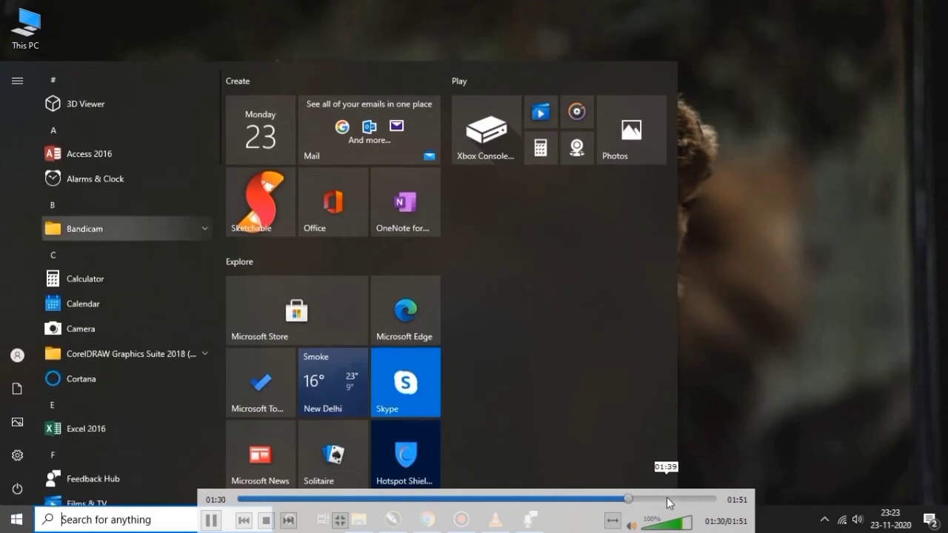
left_click_drag(667, 497, 687, 504)
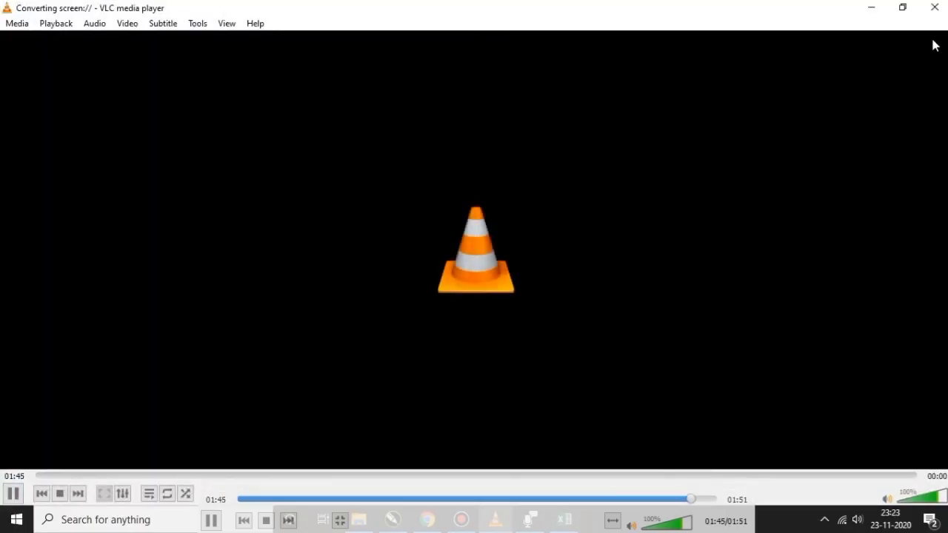
key("Escape")
left_click(934, 9)
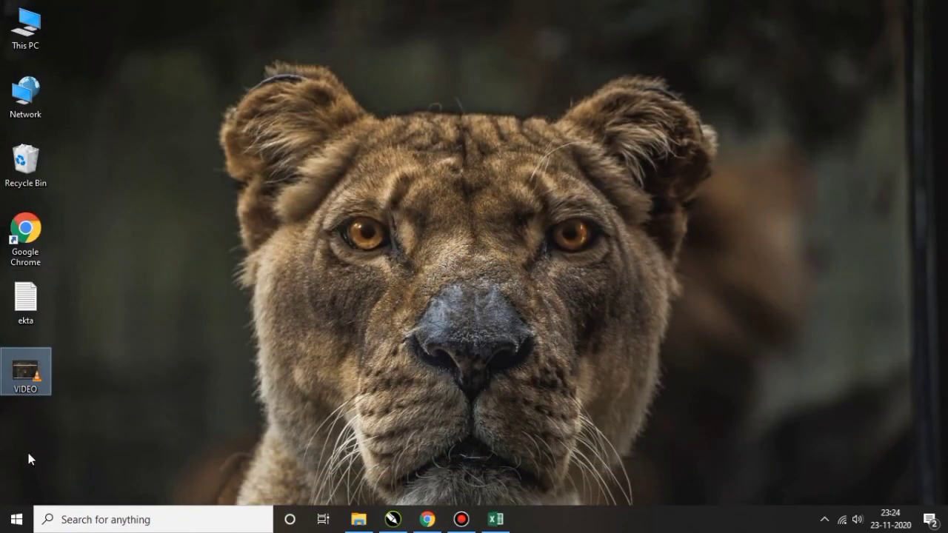
- Open the Sound recordings folder inside Documents in File Explorer
double_click(34, 17)
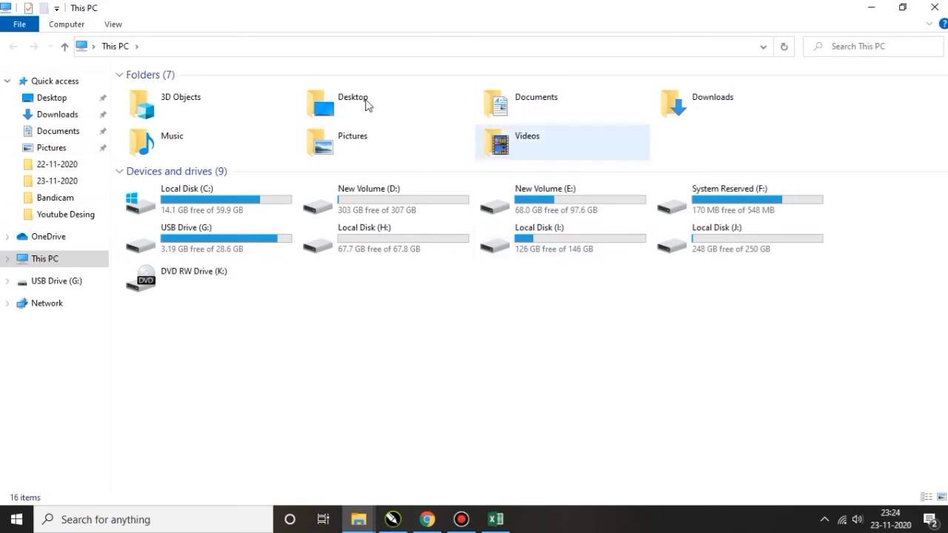
left_click(55, 137)
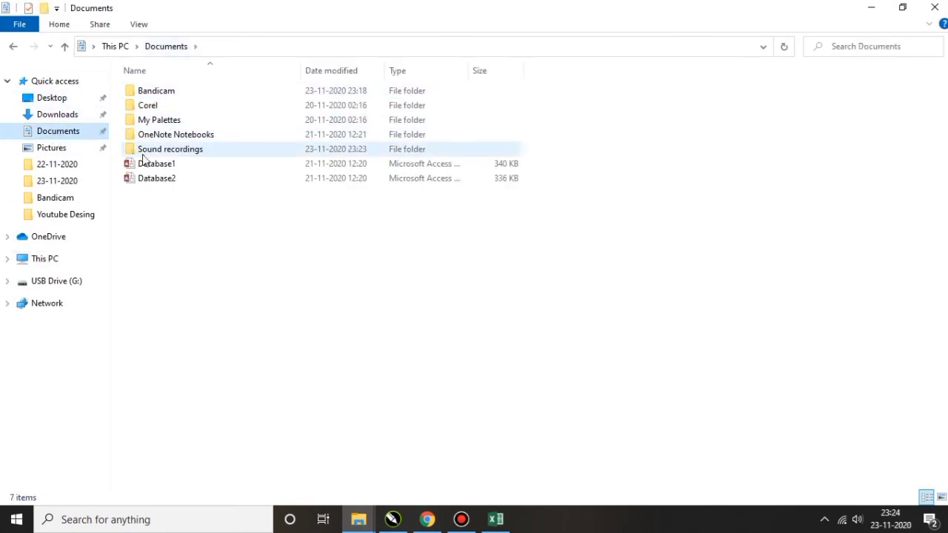
double_click(167, 150)
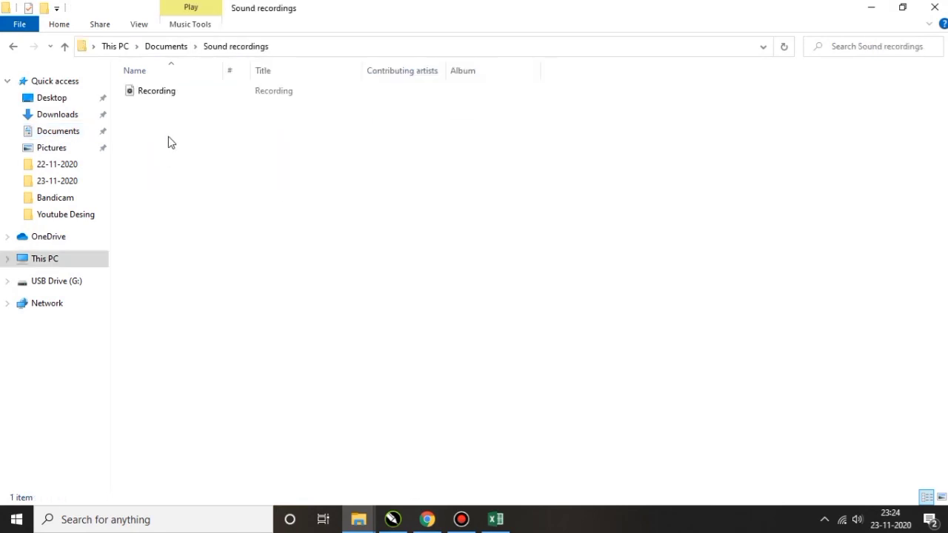
- Play the Recording audio file to check it, and close the music player and the folder window
double_click(148, 95)
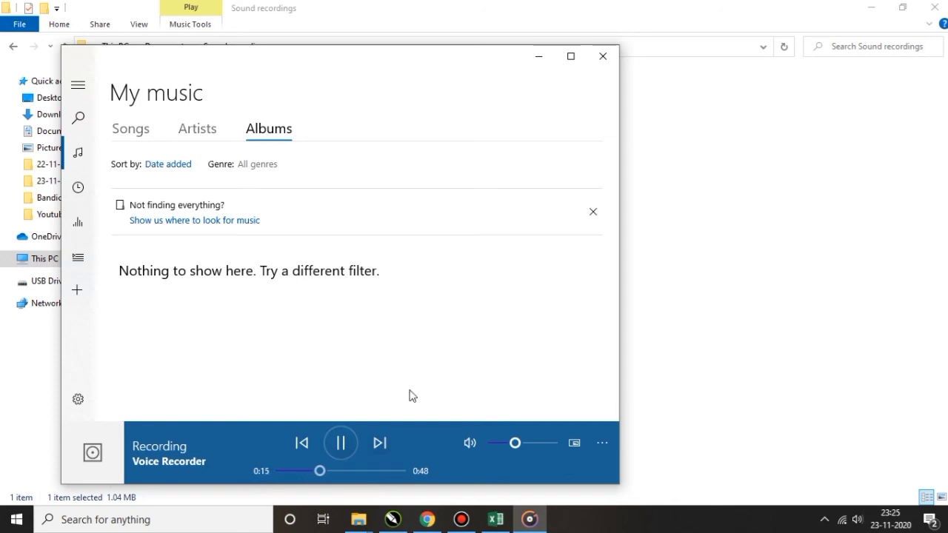
left_click(614, 60)
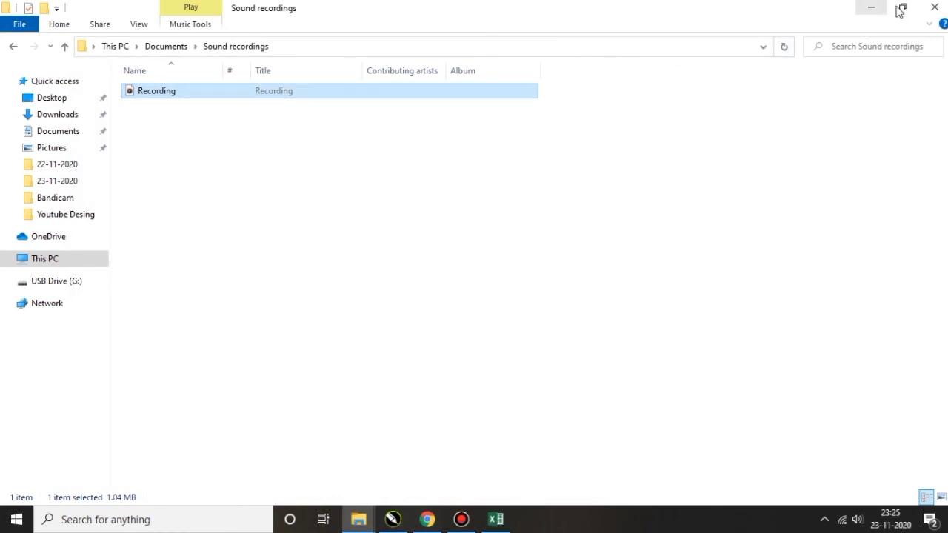
left_click(934, 8)
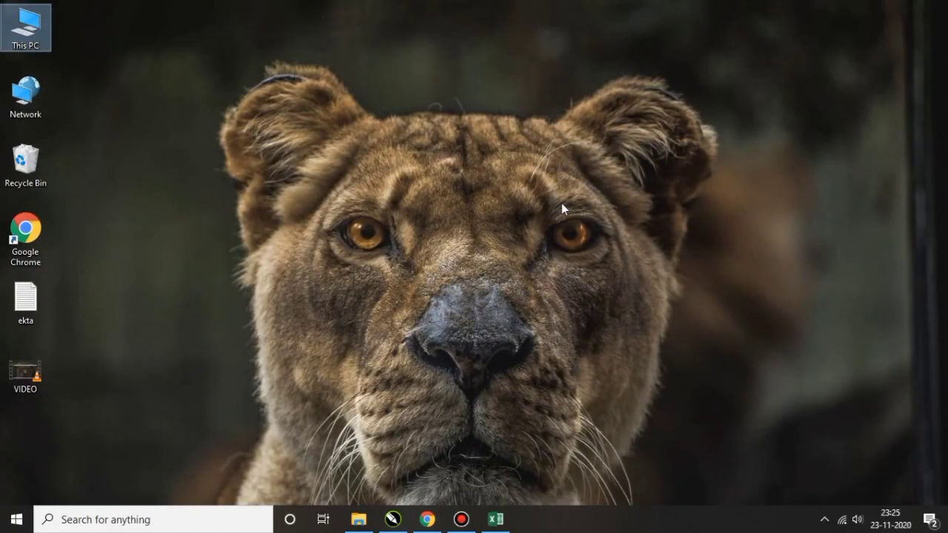